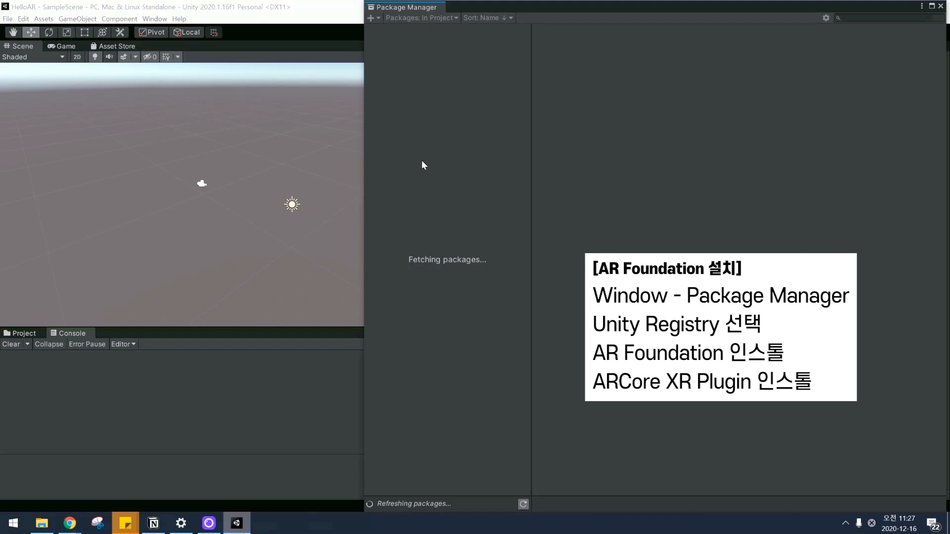
Move the Package Manager over the scene and list the packages from the Unity Registry
drag(470, 7, 262, 37)
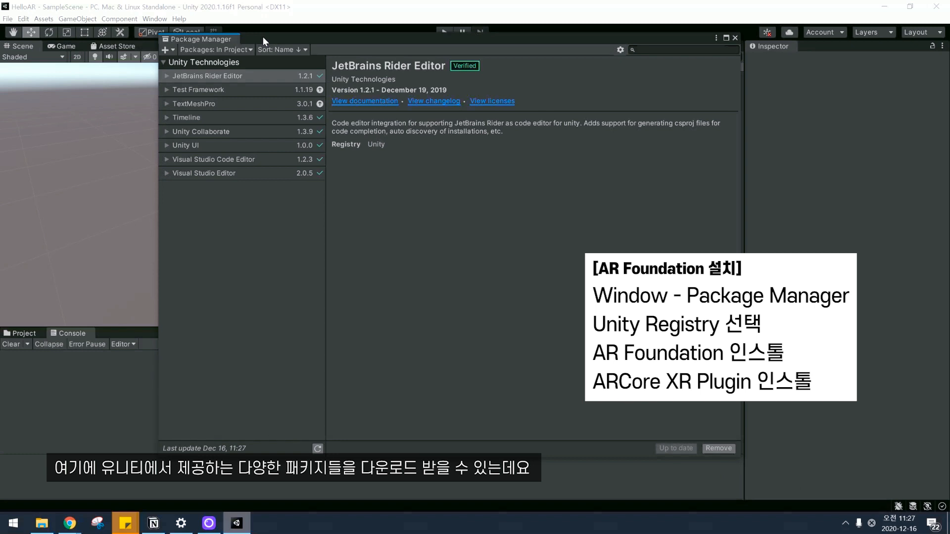
click(238, 49)
click(215, 63)
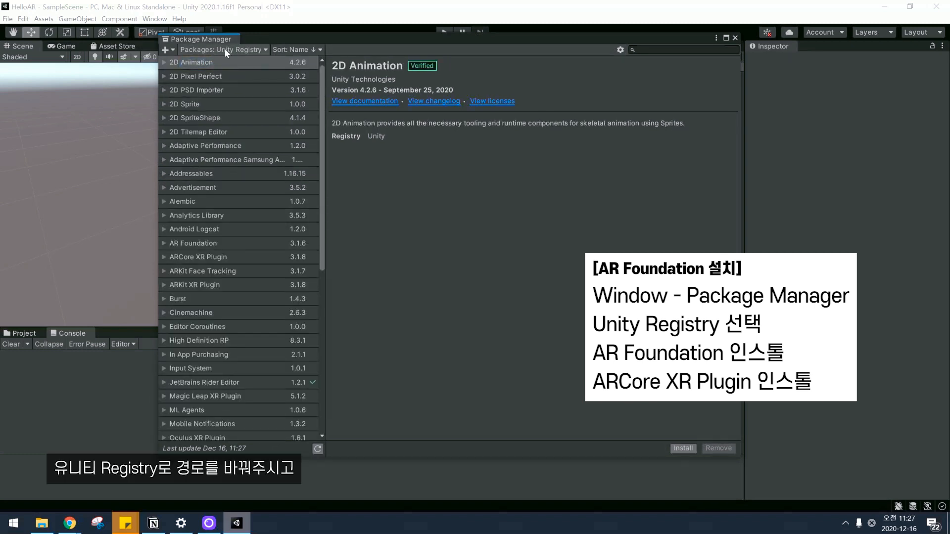
Search the registry packages for "ar" and install AR Foundation version 3.1.6
click(681, 50)
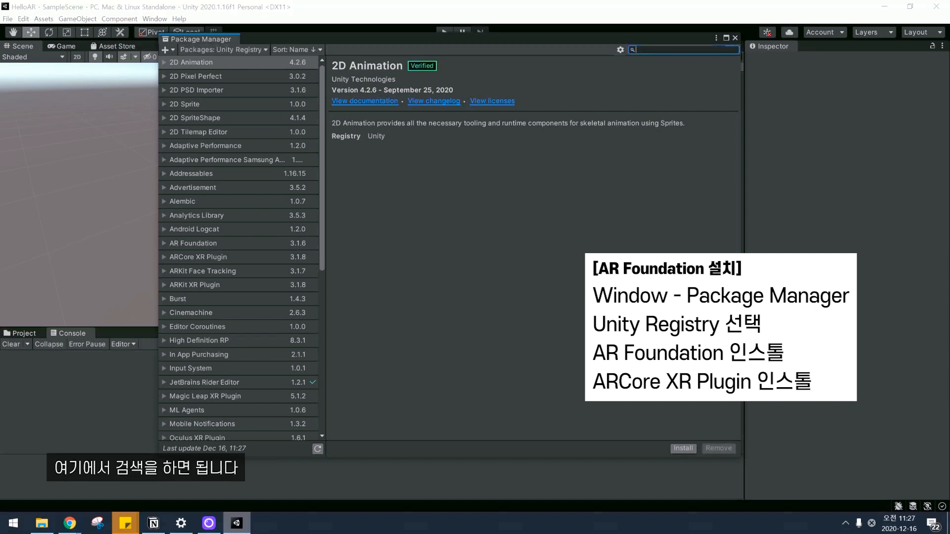
text(ar)
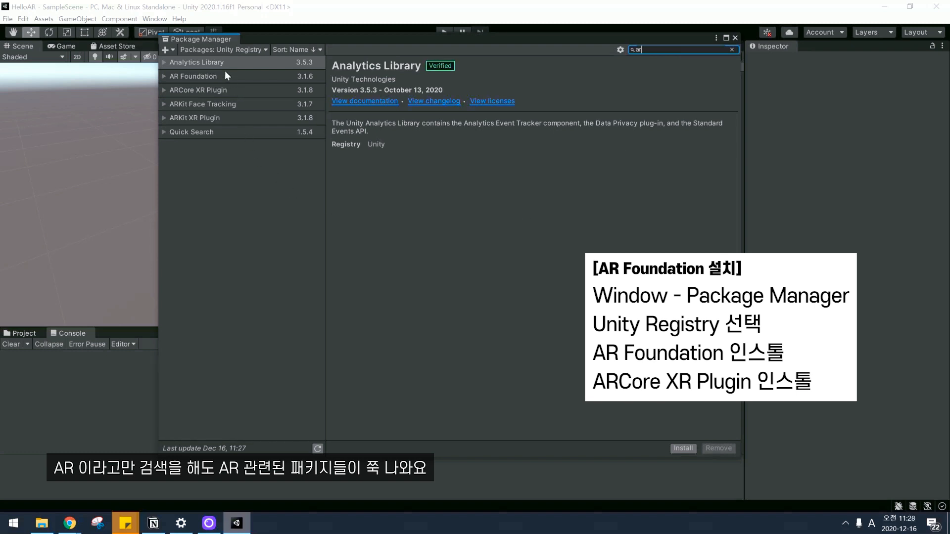
click(163, 76)
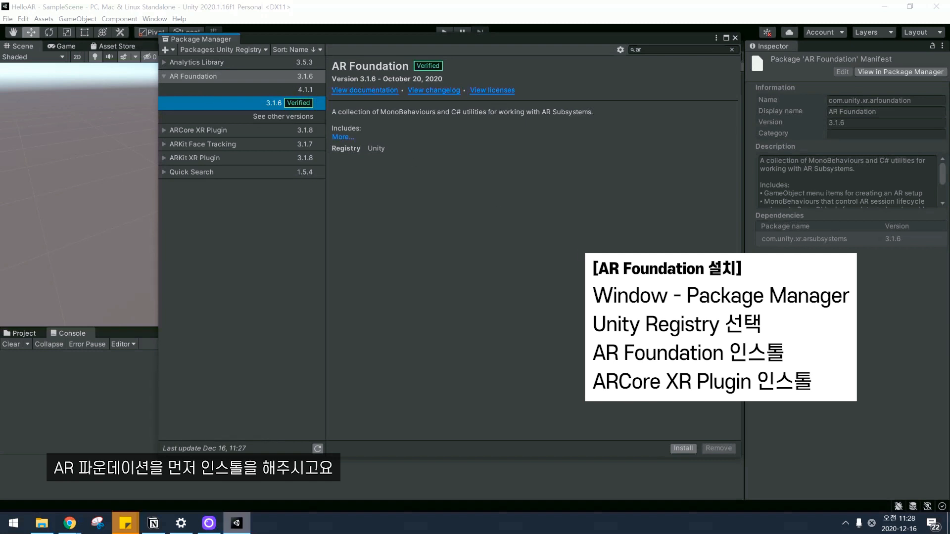
click(682, 448)
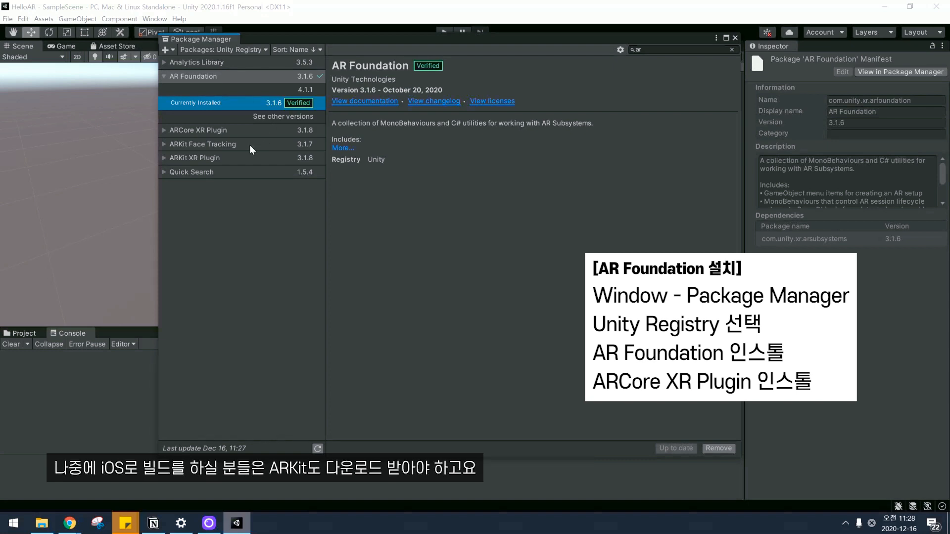
click(163, 144)
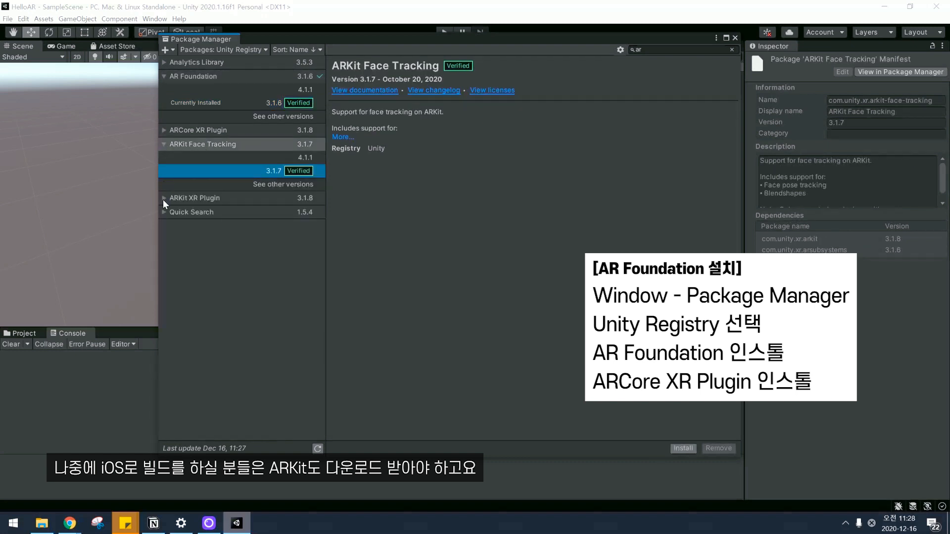
click(163, 200)
click(163, 200)
click(164, 144)
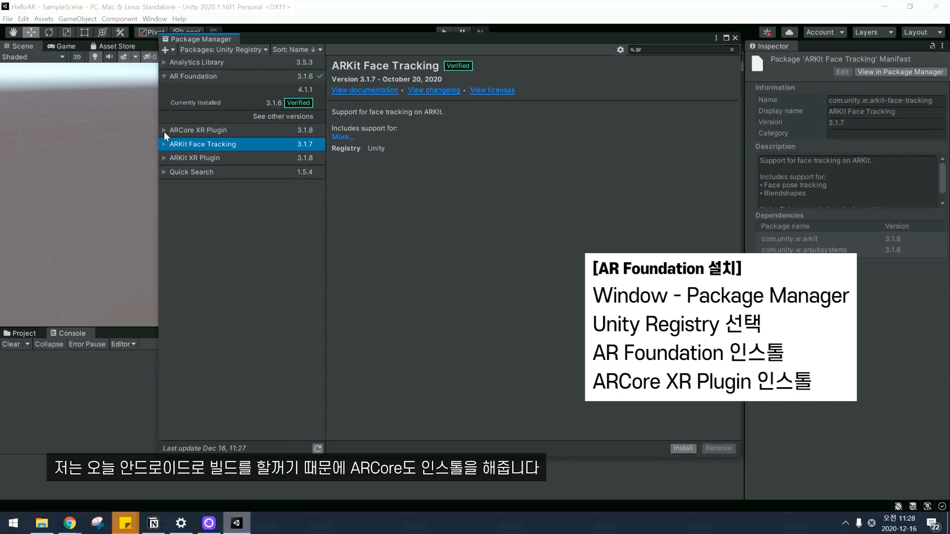
Install ARCore XR Plugin version 3.1.8 and close the Package Manager
click(165, 130)
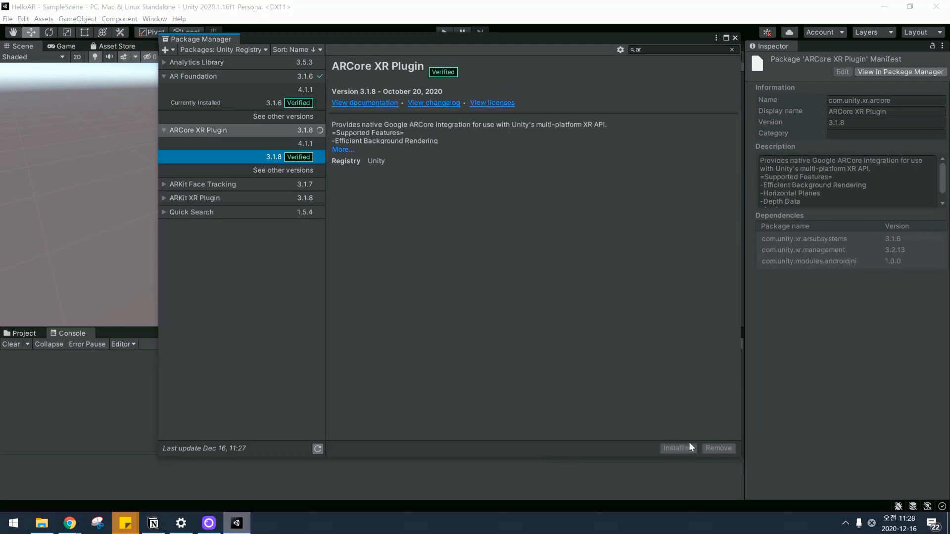
click(687, 448)
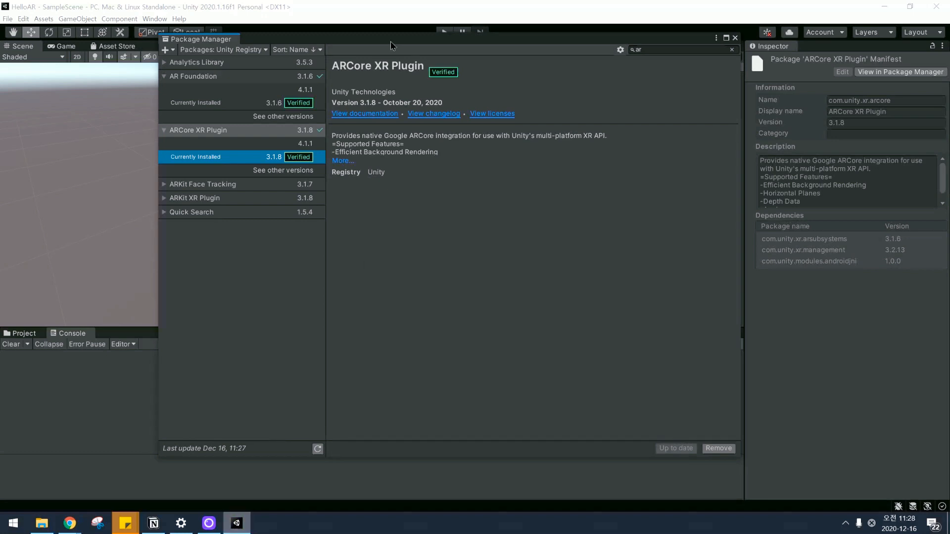
drag(391, 41, 429, 61)
click(774, 58)
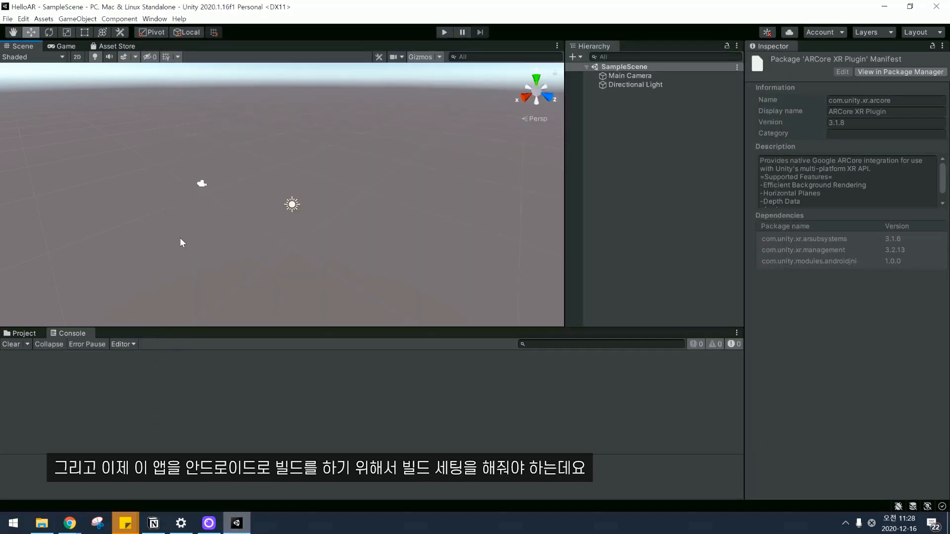
Switch the project's build platform to Android in the Build Settings
click(7, 18)
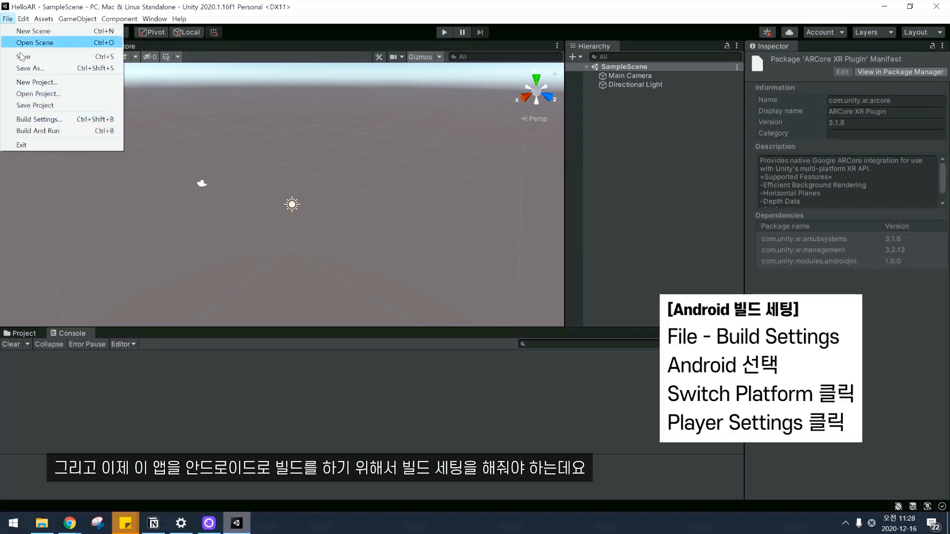
click(35, 120)
drag(672, 11, 355, 16)
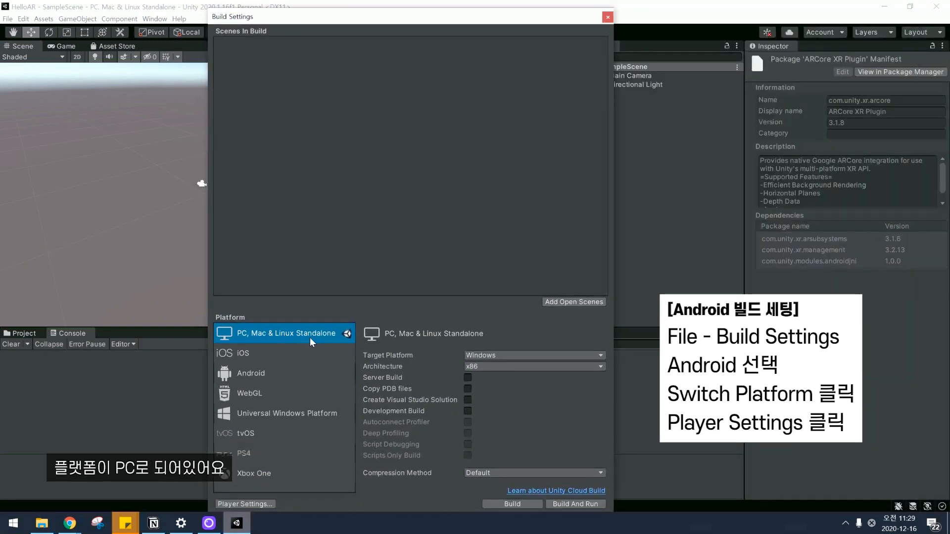
click(257, 372)
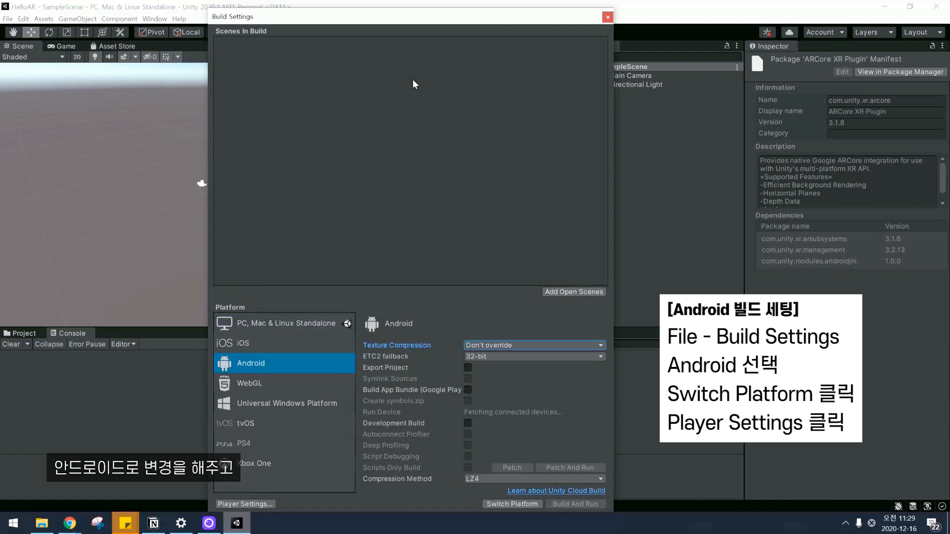
click(498, 505)
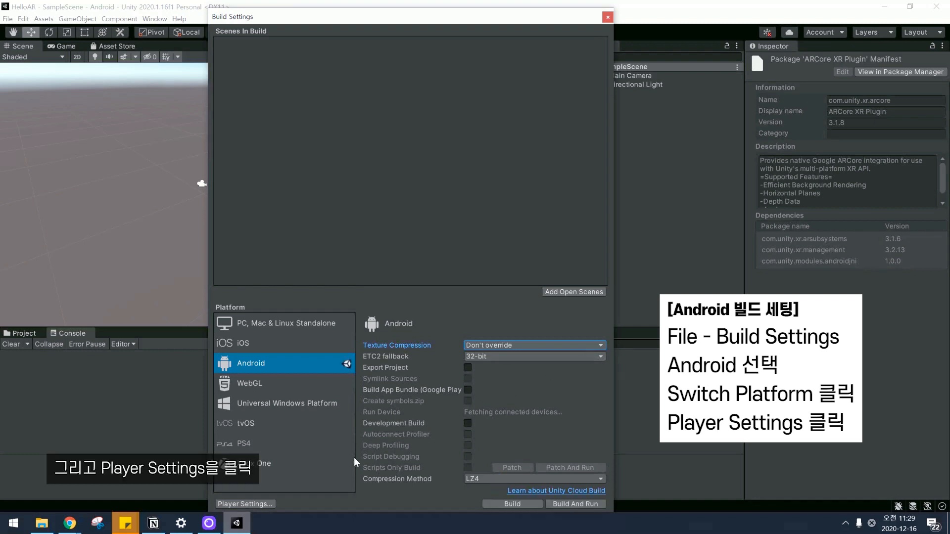
Remove Vulkan from the Graphics APIs in the Android player settings
click(248, 501)
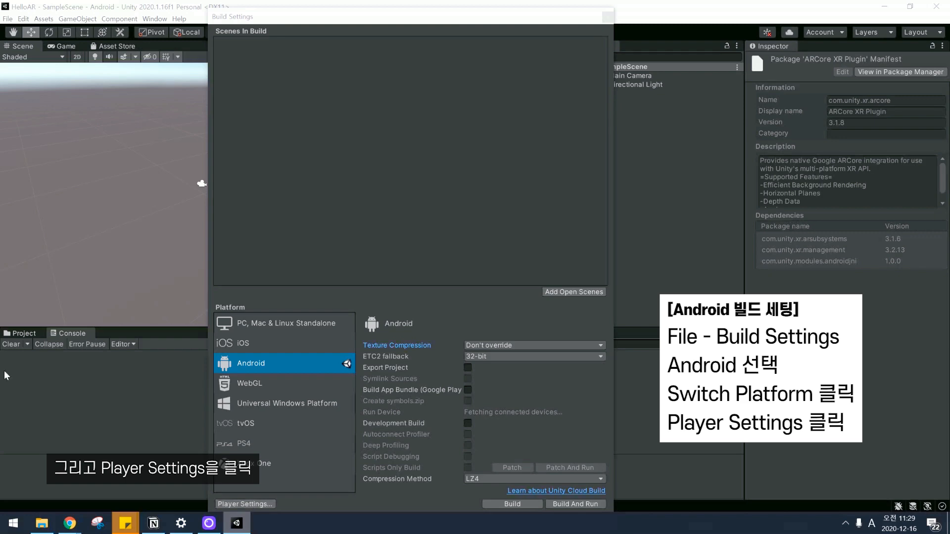
drag(363, 41, 585, 6)
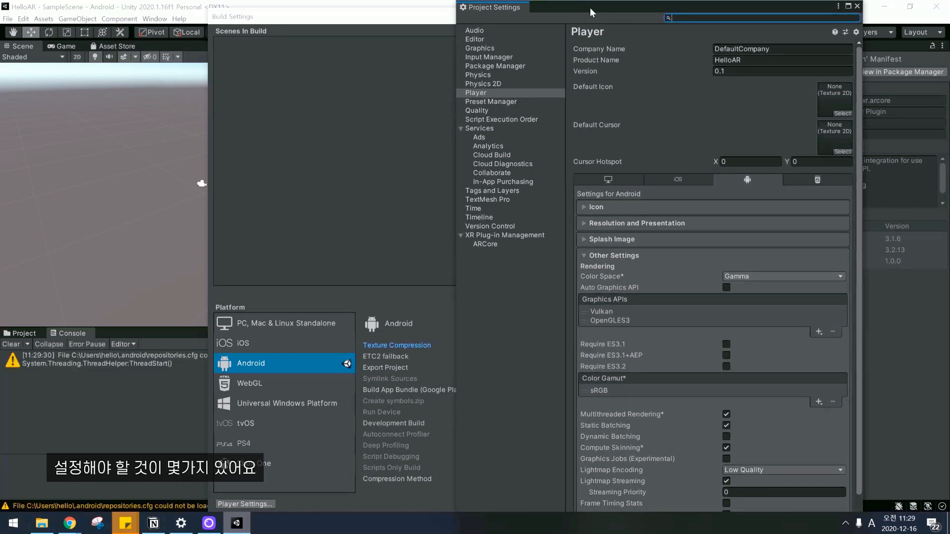
scroll(700, 224, down, 3)
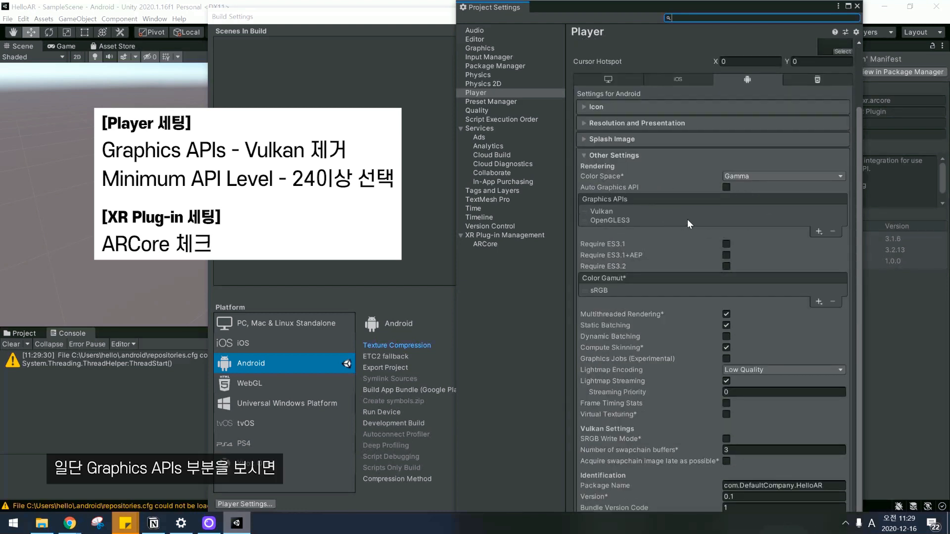
click(606, 212)
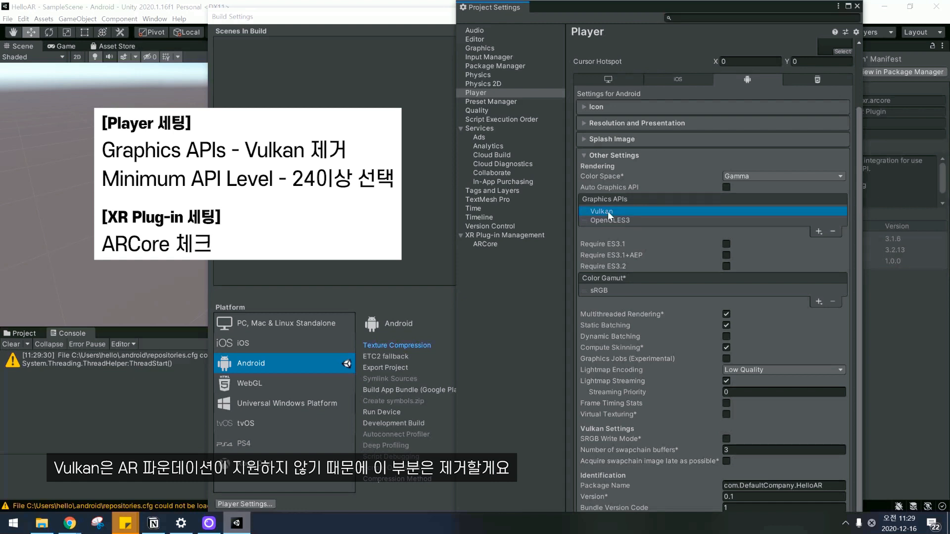
click(834, 232)
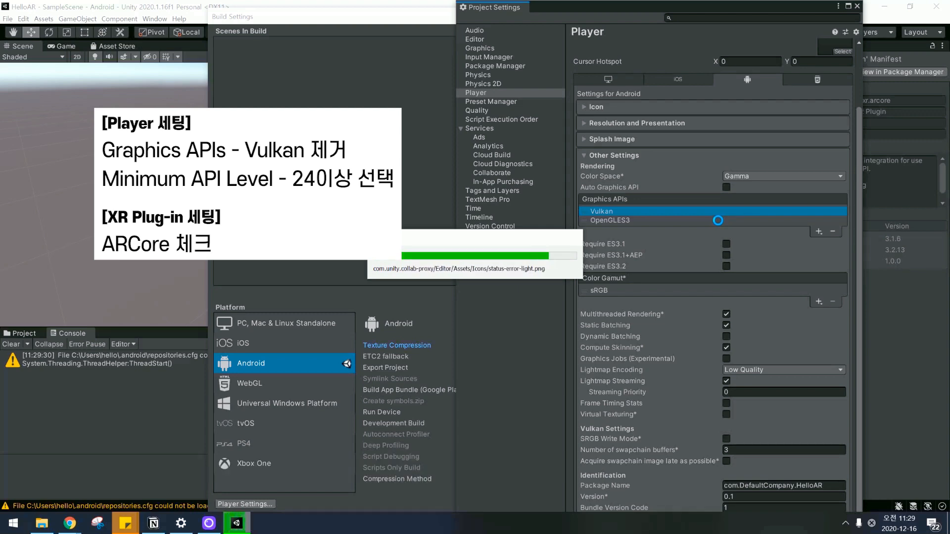
Set the Android Minimum API Level to Android 7.0 'Nougat' (API level 24)
scroll(714, 224, down, 8)
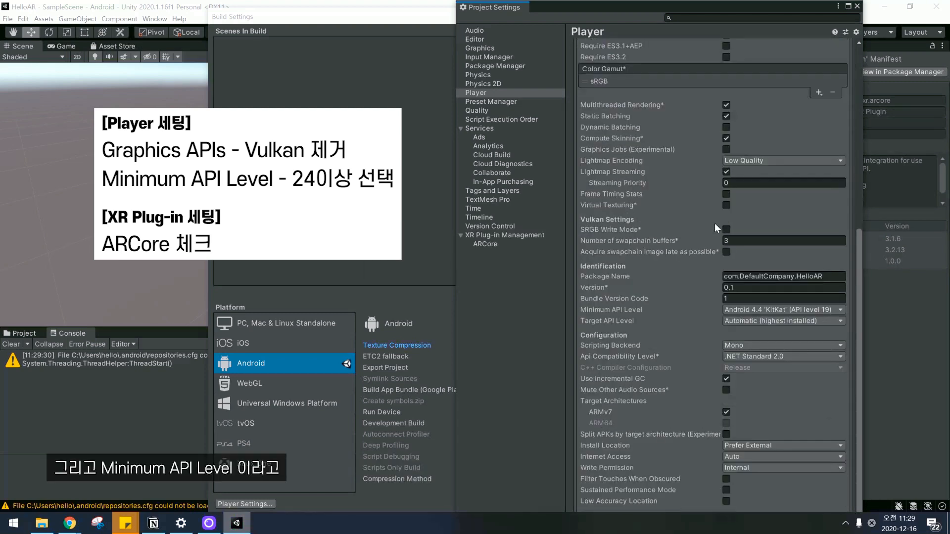
scroll(691, 230, down, 3)
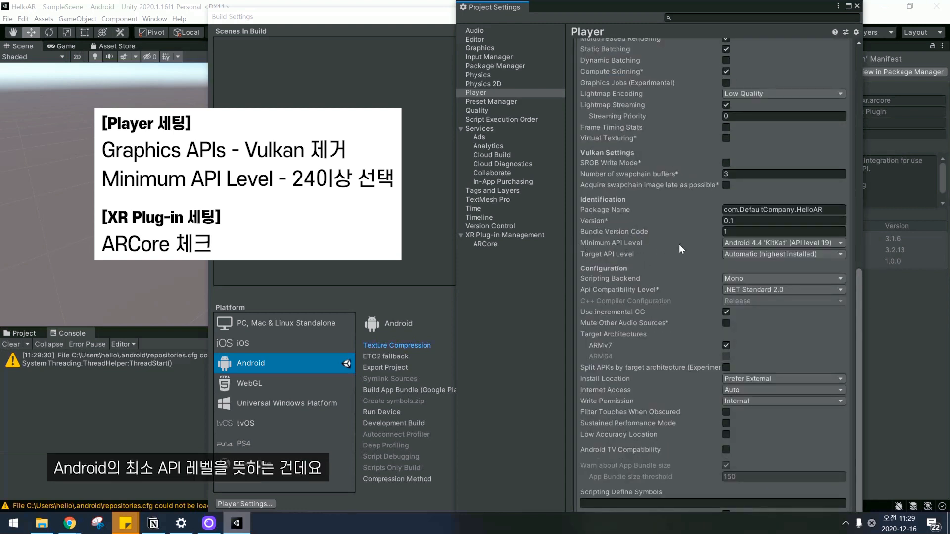
click(741, 243)
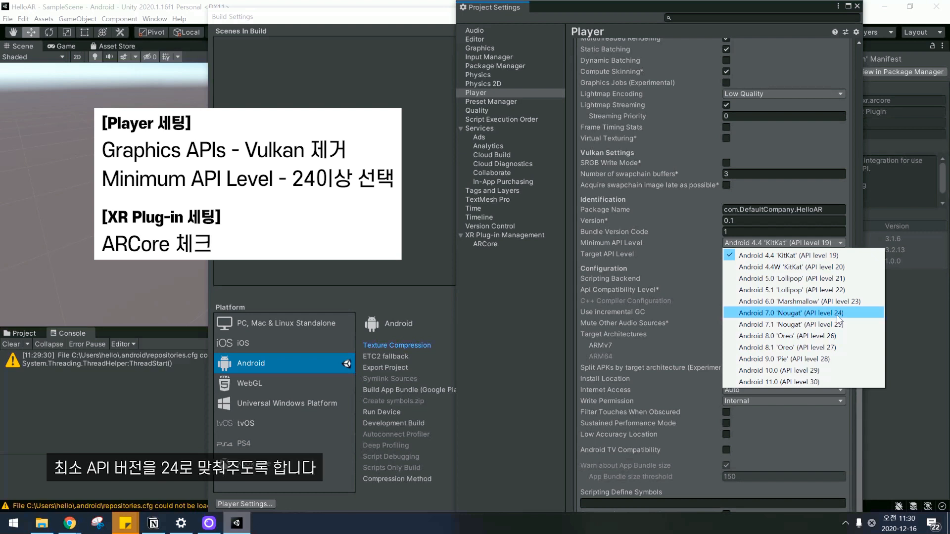
click(838, 313)
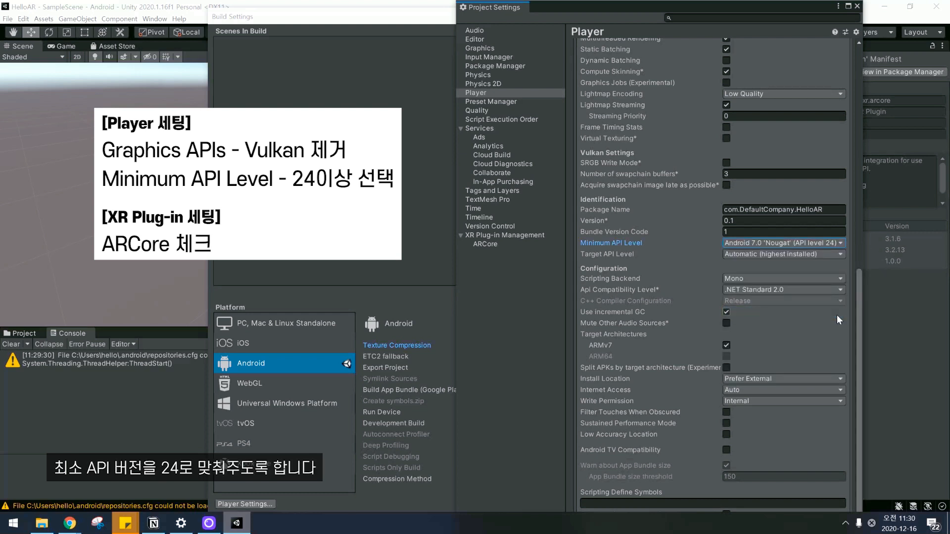
Review the Android player settings, including Graphics APIs, Minimum API Level and Package Name
click(551, 289)
scroll(673, 265, down, 3)
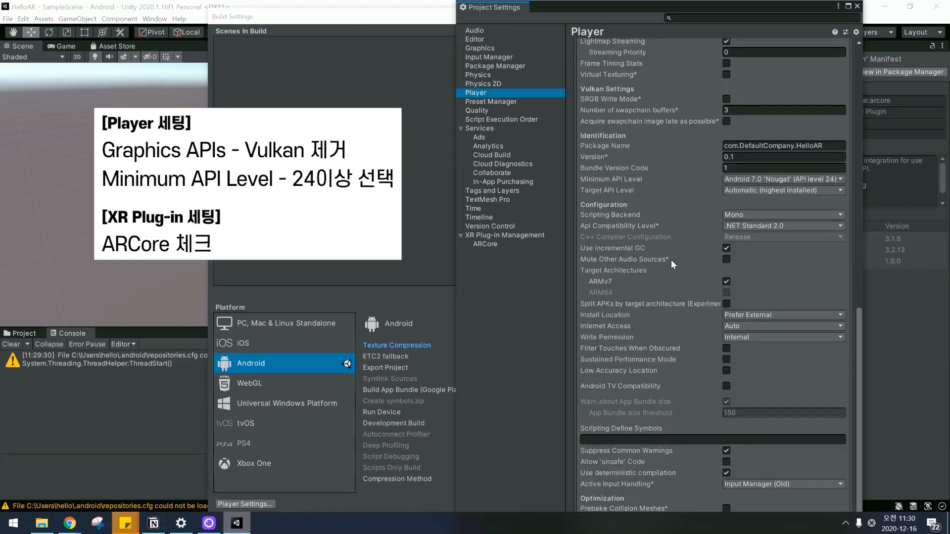
scroll(671, 259, up, 20)
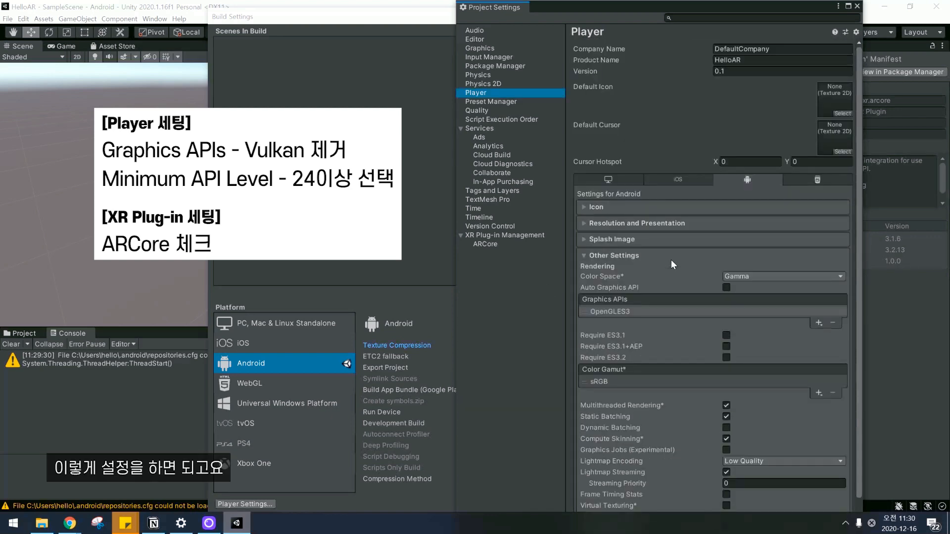
scroll(690, 235, down, 12)
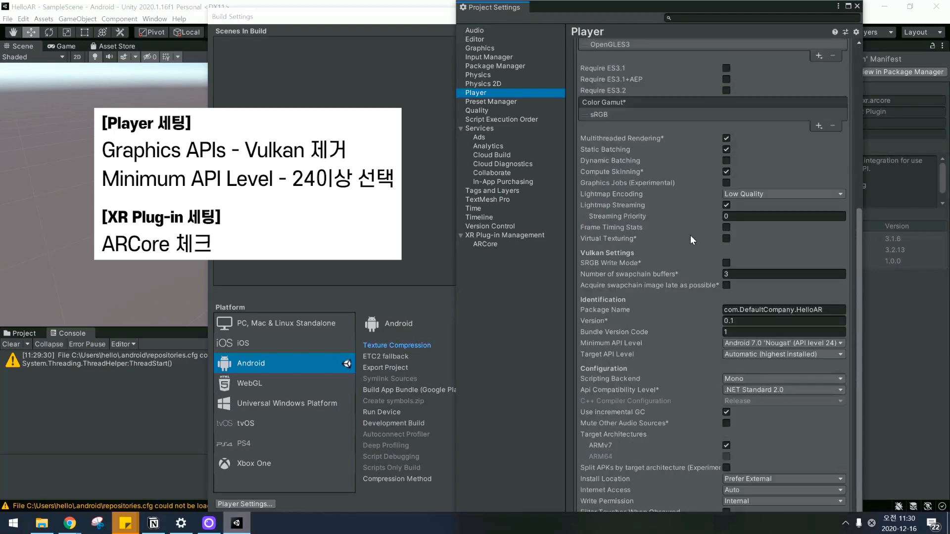
scroll(691, 236, down, 3)
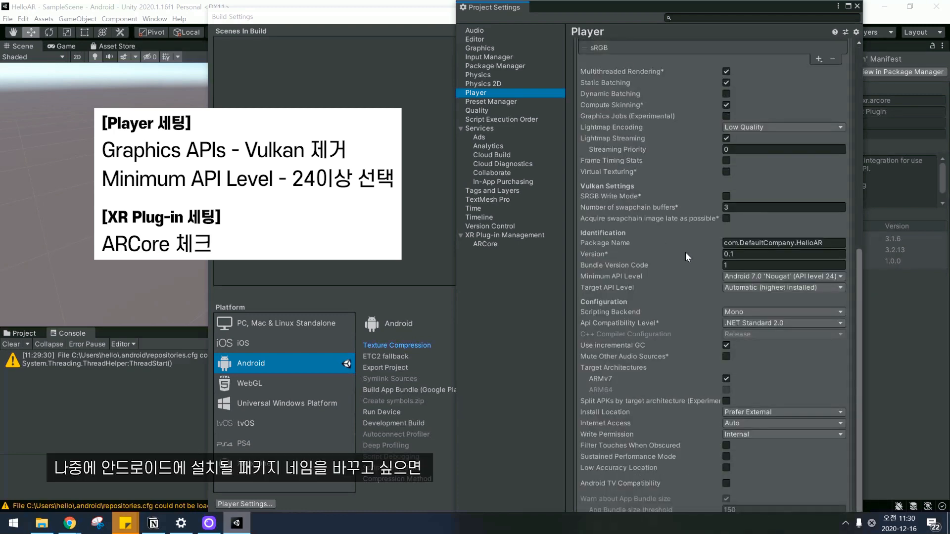
click(772, 243)
drag(823, 243, 796, 243)
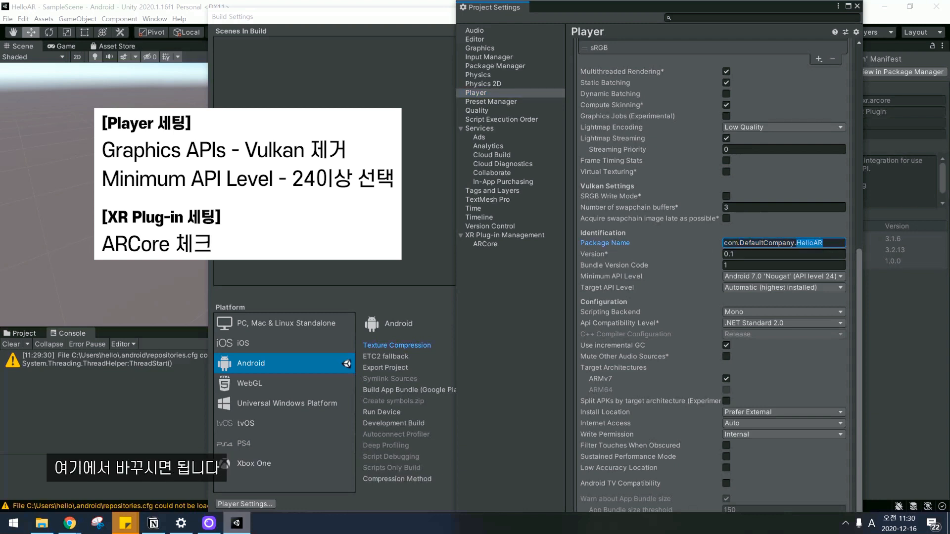
click(528, 282)
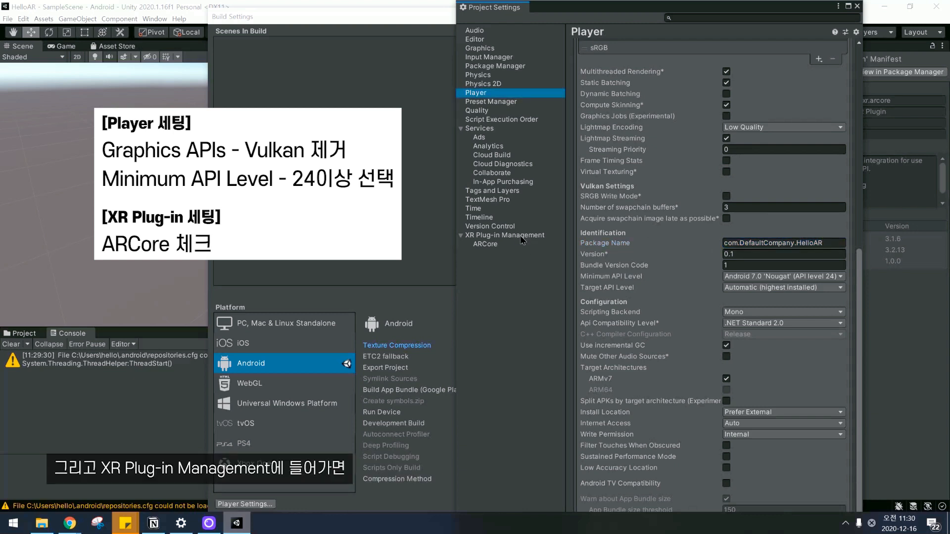
Enable ARCore as the Android plug-in provider in XR Plug-in Management, and close the project and build settings
click(520, 236)
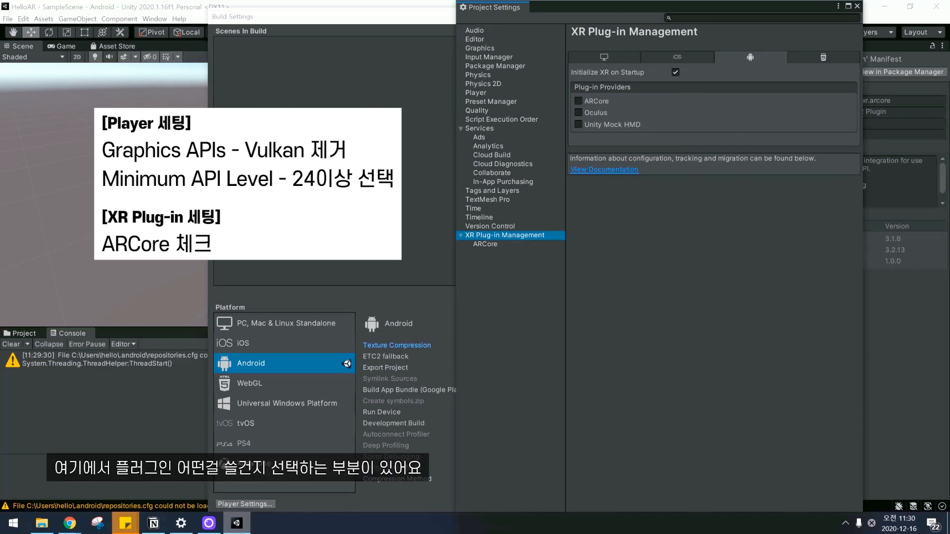
click(578, 100)
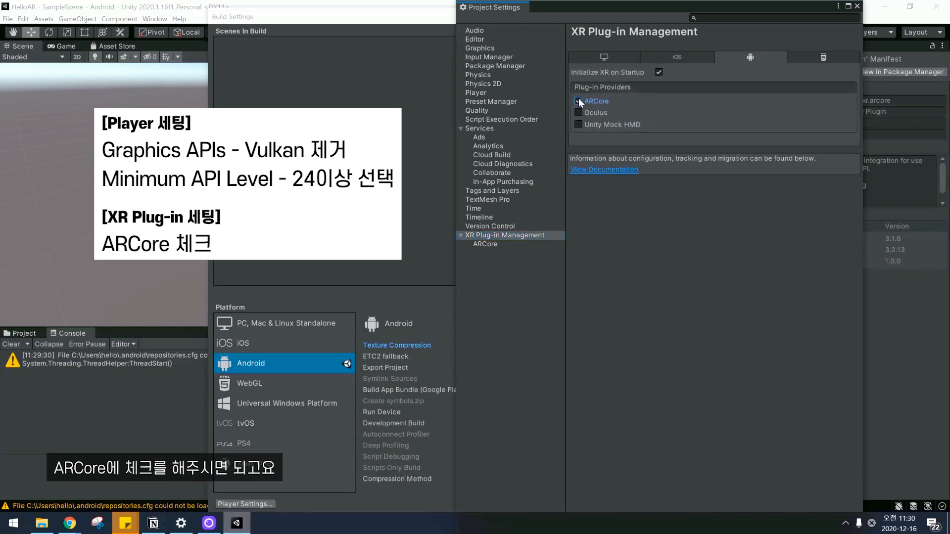
click(857, 7)
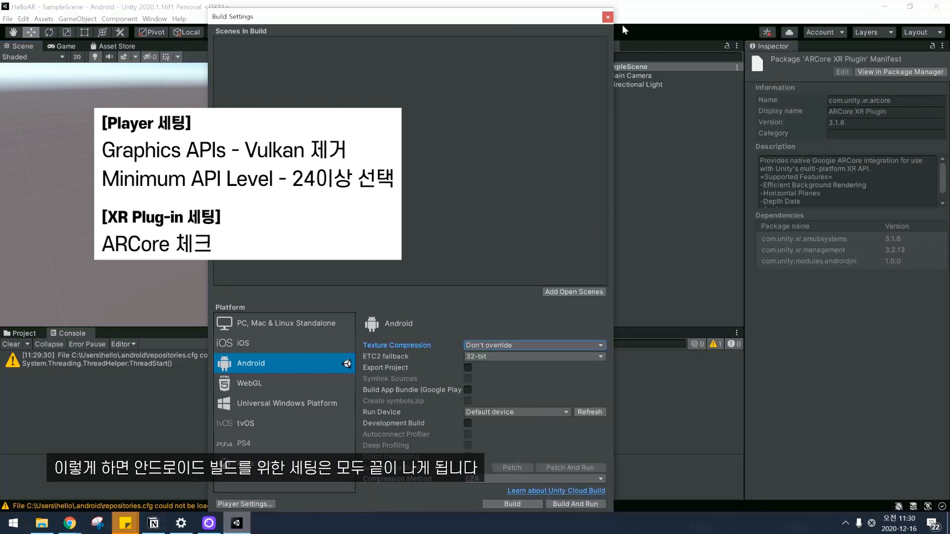
click(608, 17)
Add an XR AR Session object to SampleScene and select it to show its components
click(635, 231)
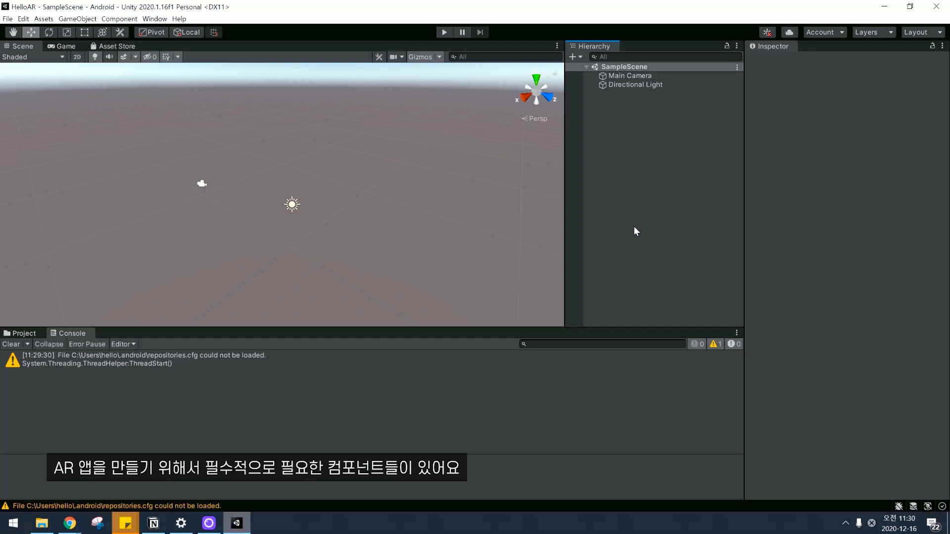
right_click(610, 121)
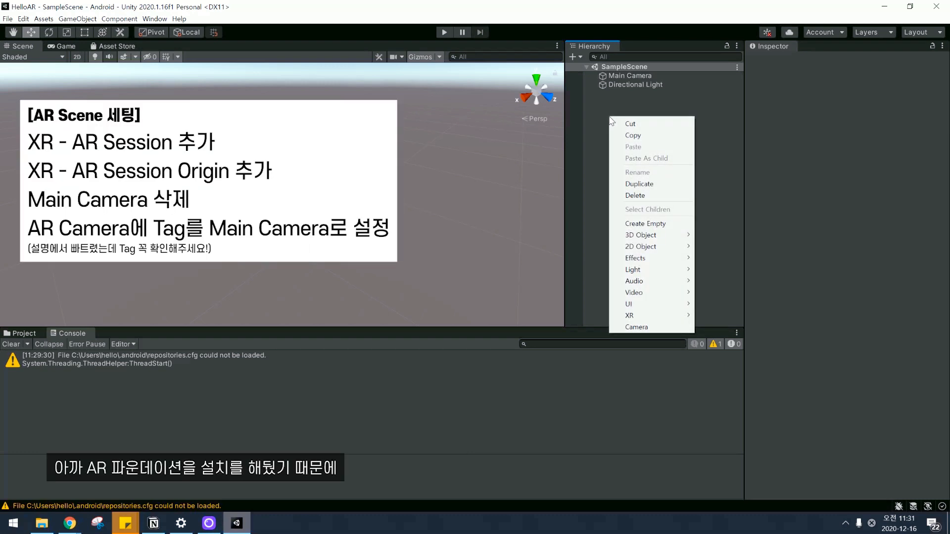
mouse_move(675, 316)
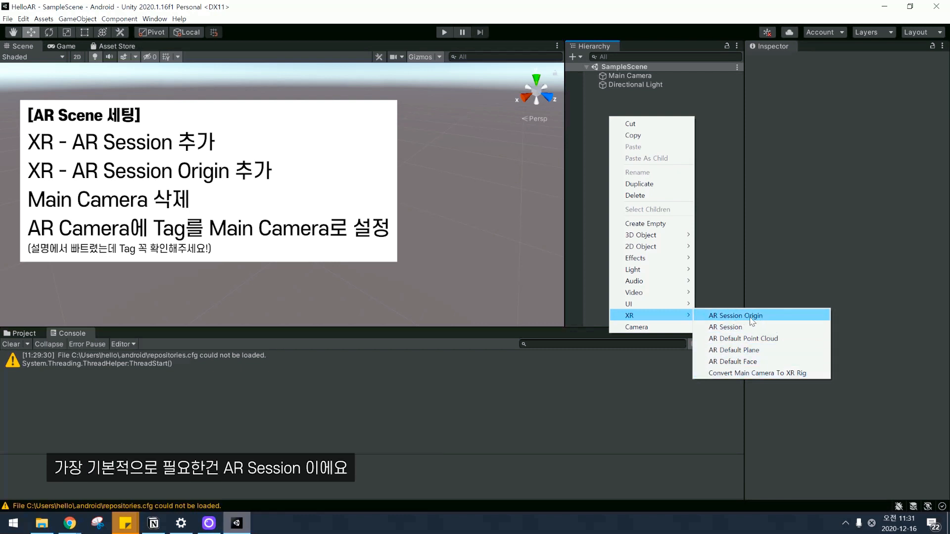
click(757, 328)
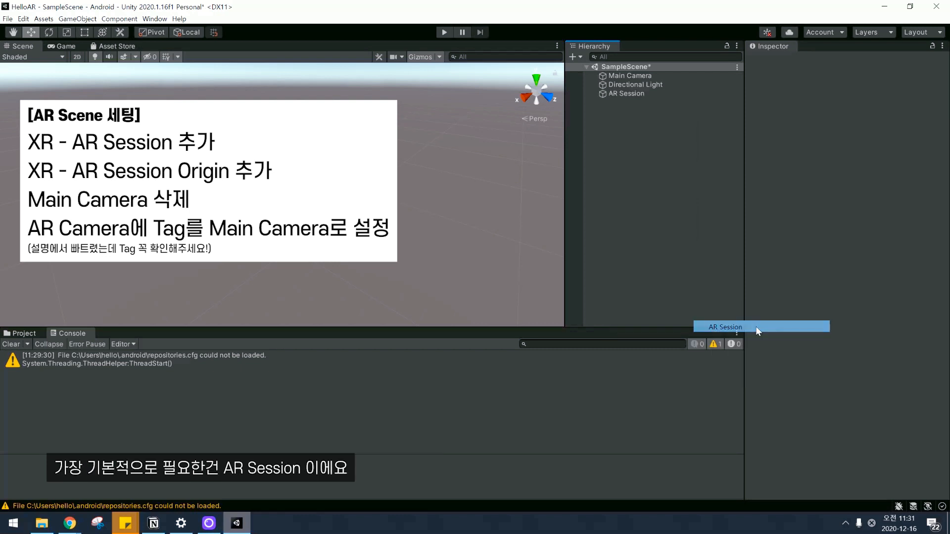
click(621, 94)
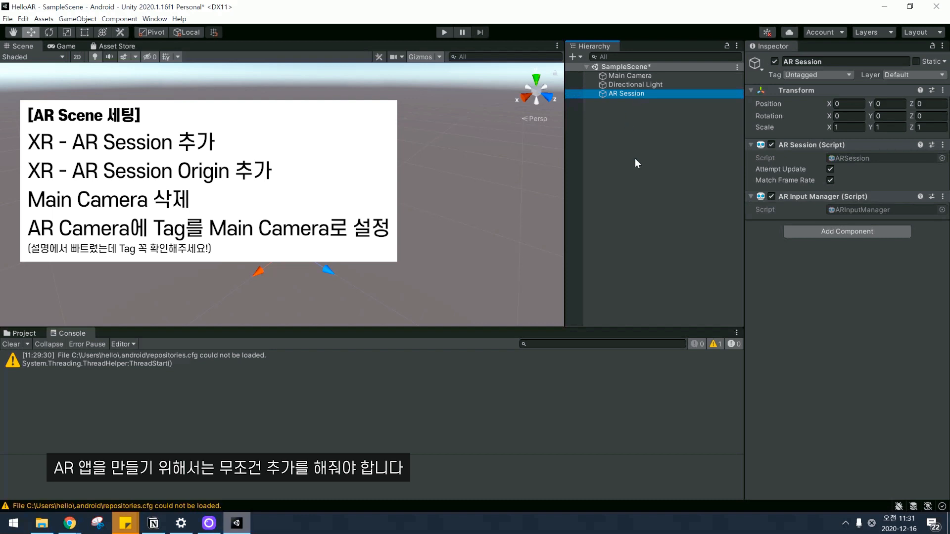
Add an XR AR Session Origin object to SampleScene, then expand it and inspect its child AR Camera
right_click(640, 141)
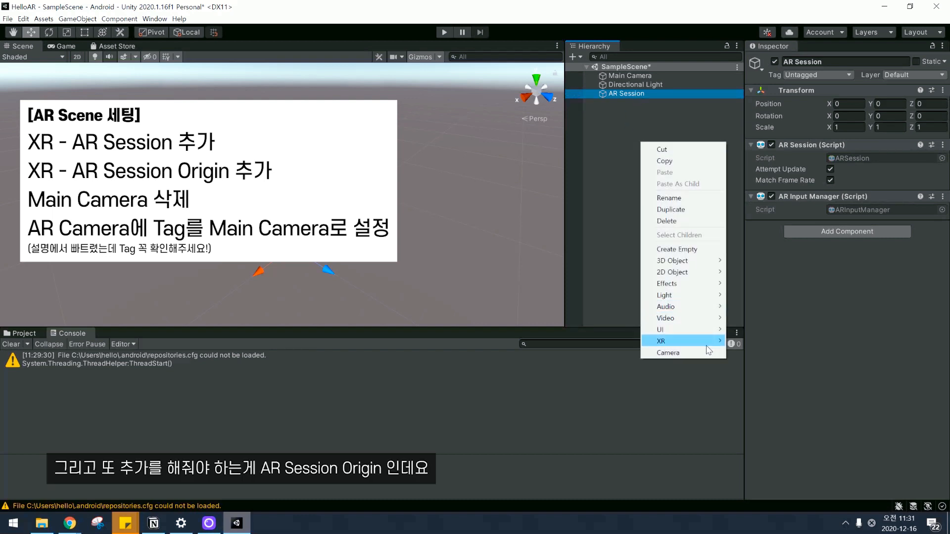
mouse_move(709, 342)
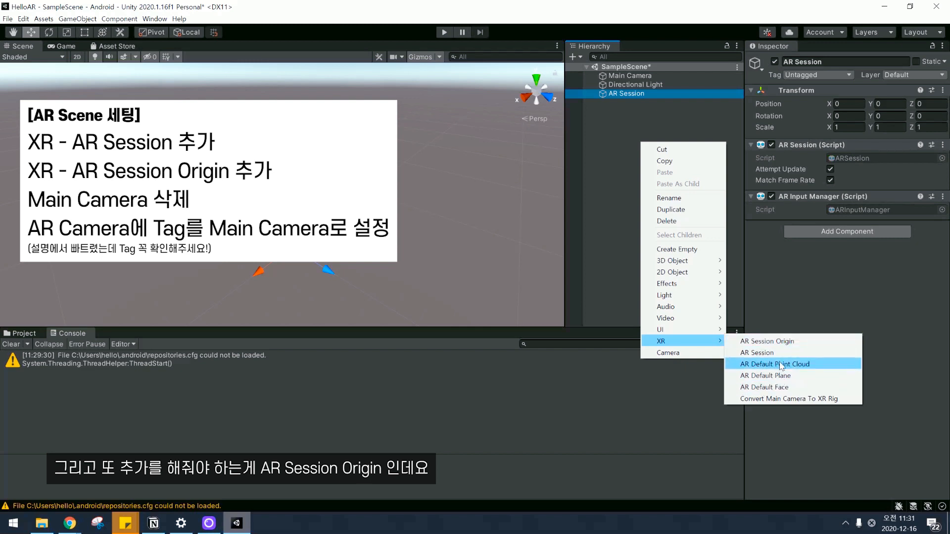
click(804, 343)
click(602, 104)
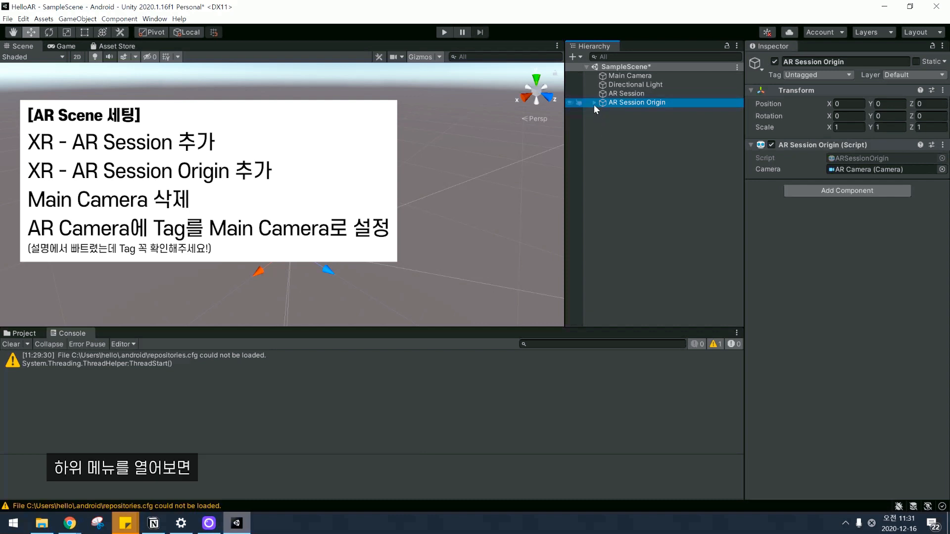
click(593, 103)
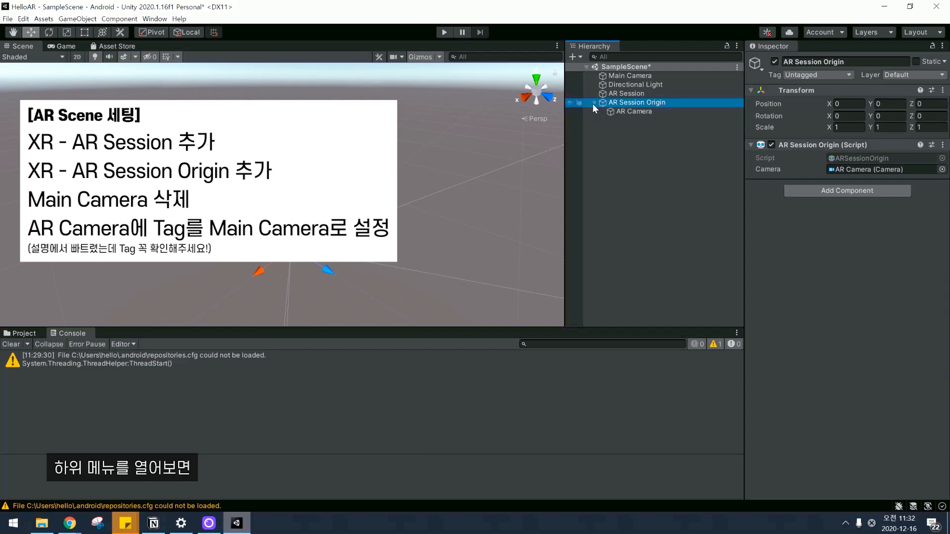
click(628, 112)
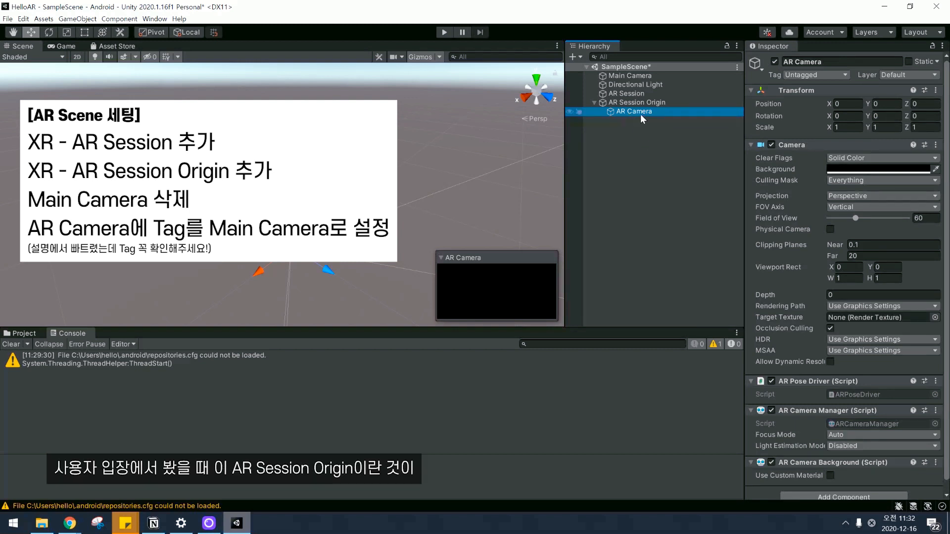
click(637, 104)
click(638, 111)
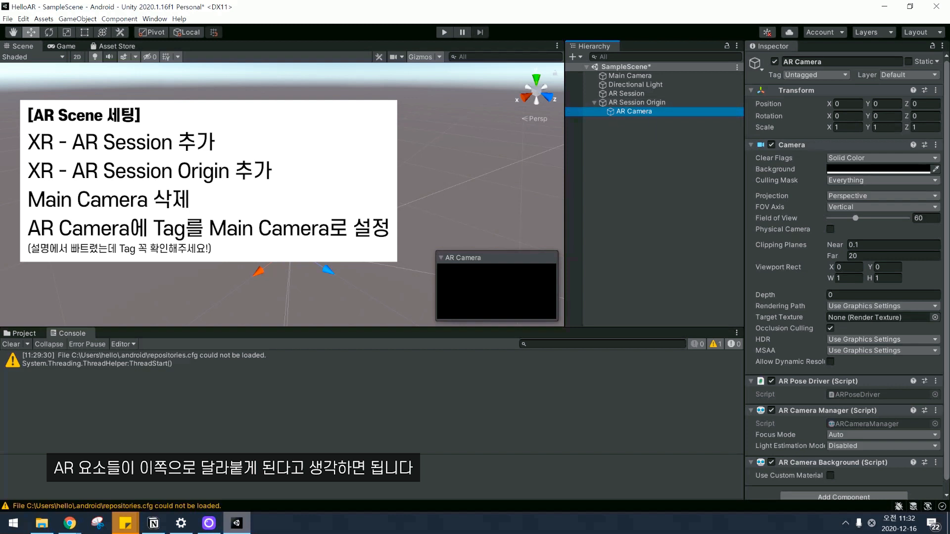
click(649, 145)
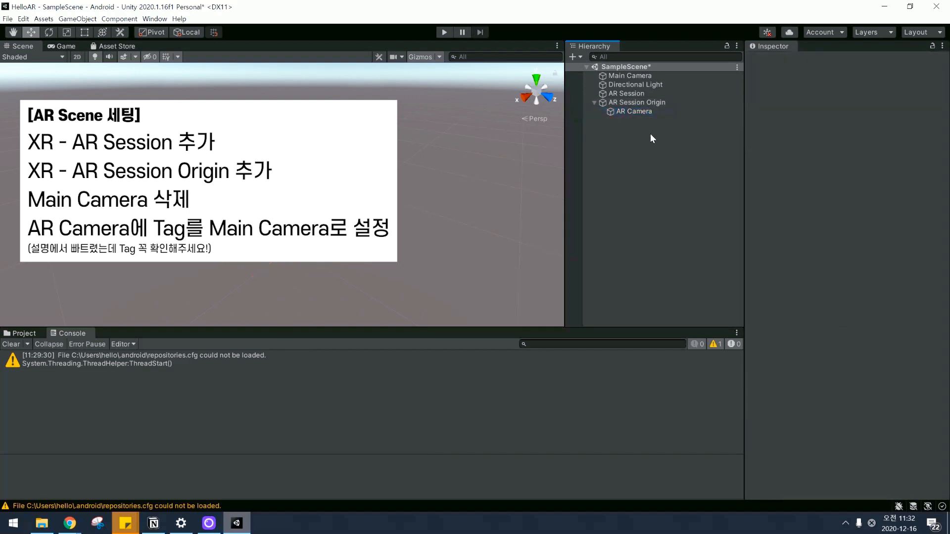
click(640, 102)
click(640, 112)
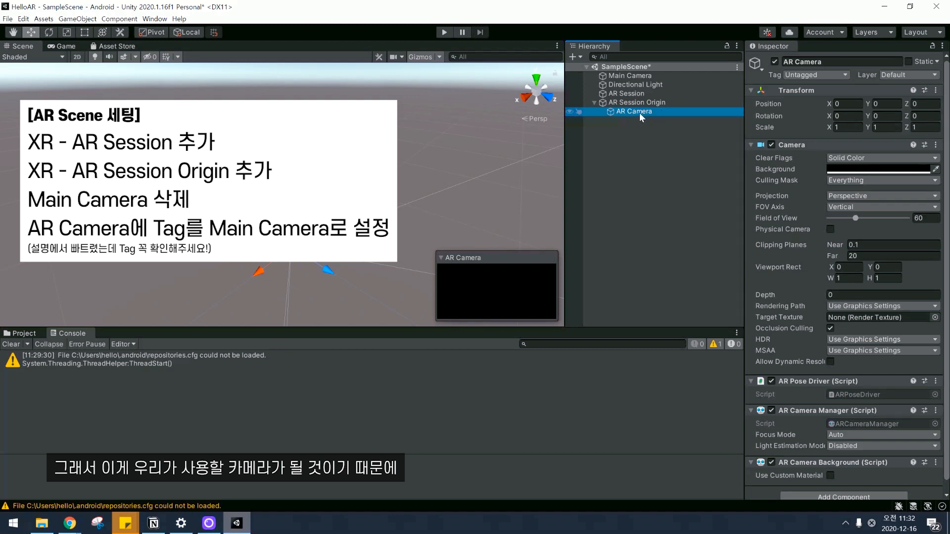
Delete the Main Camera from SampleScene, keeping the AR Camera under AR Session Origin
click(633, 75)
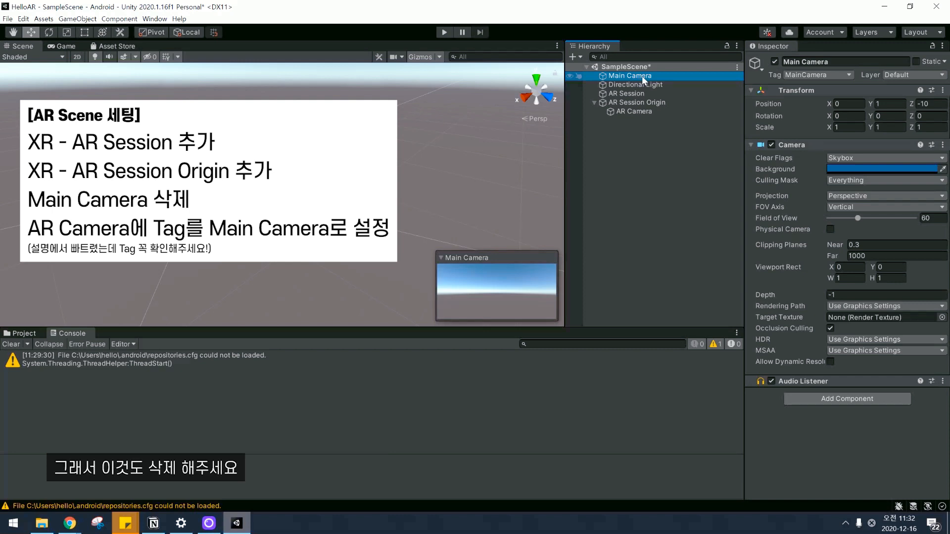
key(Delete)
click(633, 103)
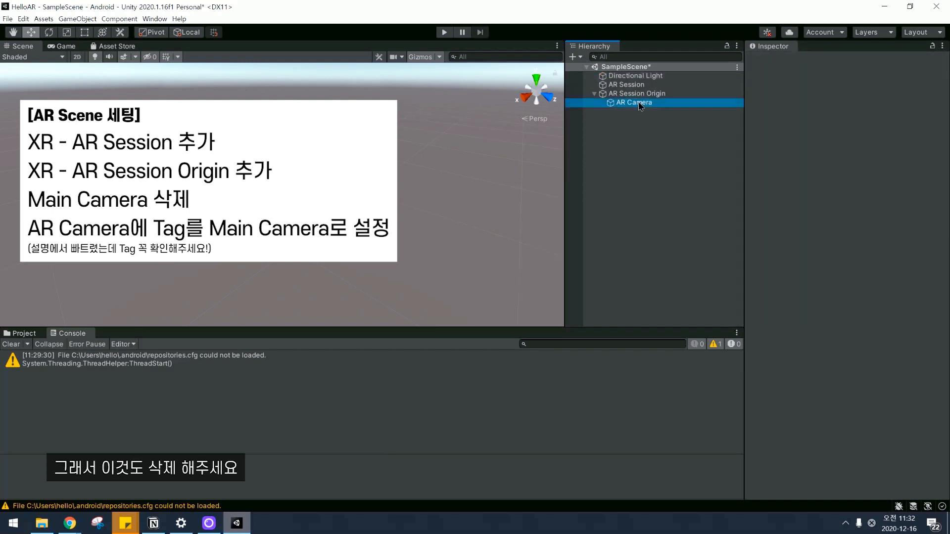
click(637, 94)
click(650, 135)
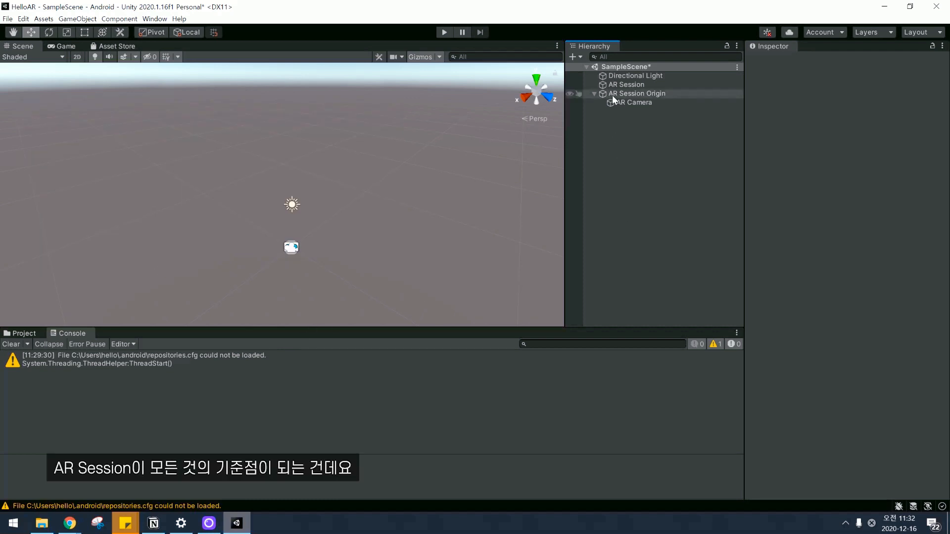
Add an XR AR Default Point Cloud object to SampleScene
click(638, 94)
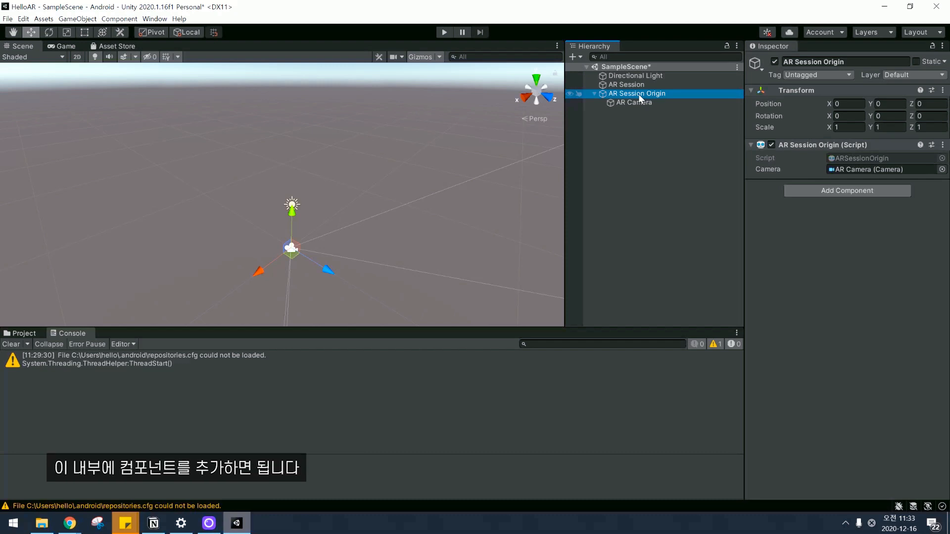
right_click(638, 96)
mouse_move(693, 295)
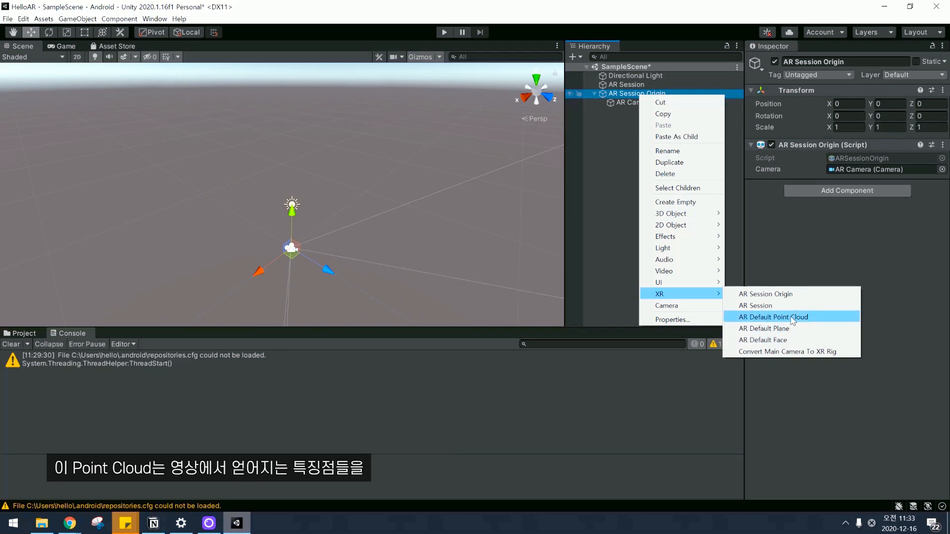
click(816, 316)
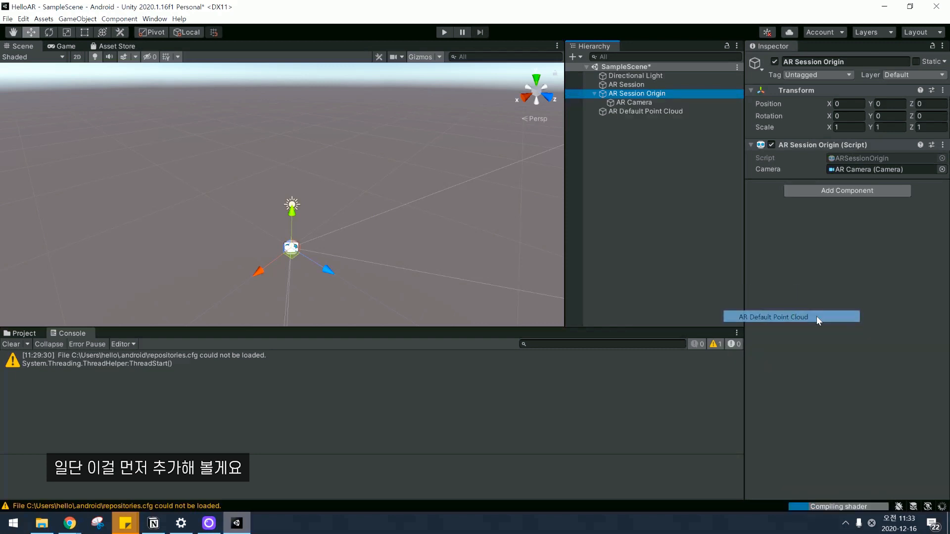
click(666, 243)
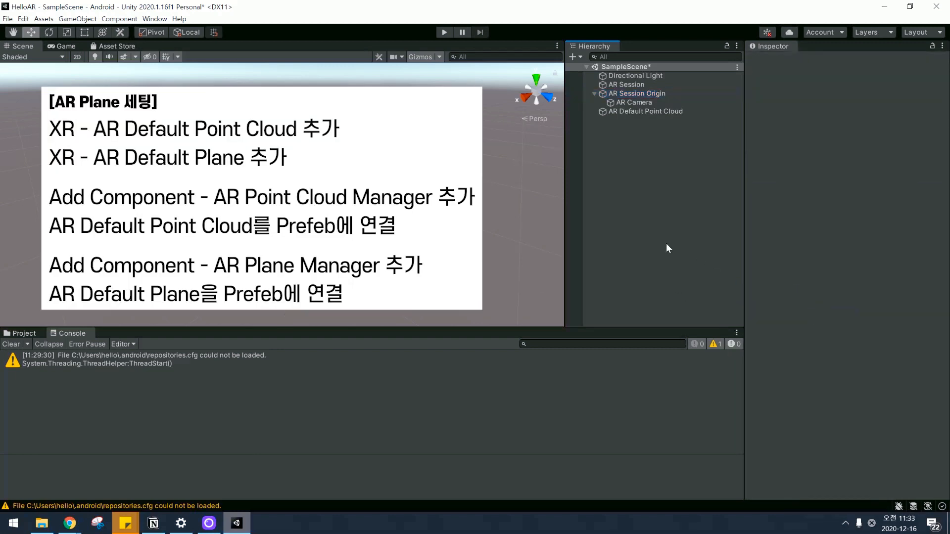
Add an XR AR Default Plane object to SampleScene and inspect the AR Default Point Cloud and AR Default Plane objects
click(640, 95)
right_click(641, 95)
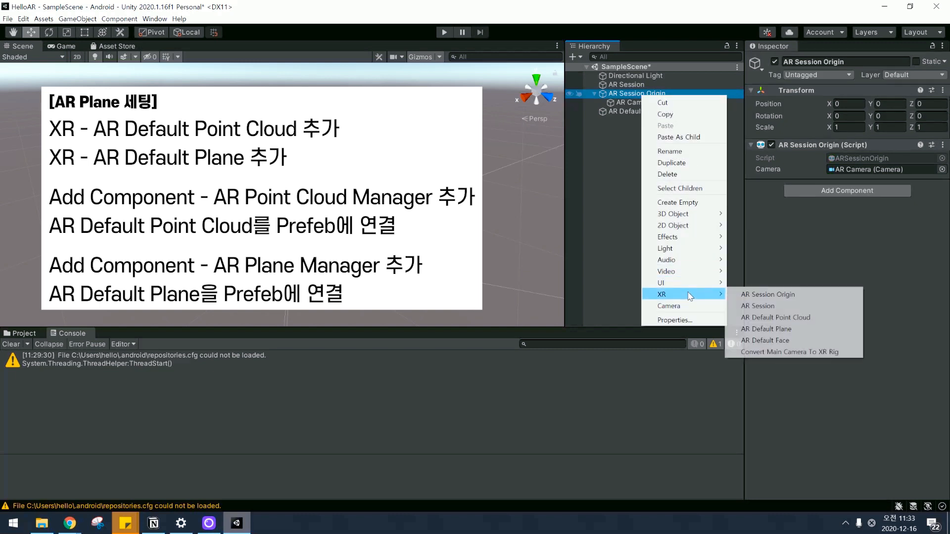
click(825, 333)
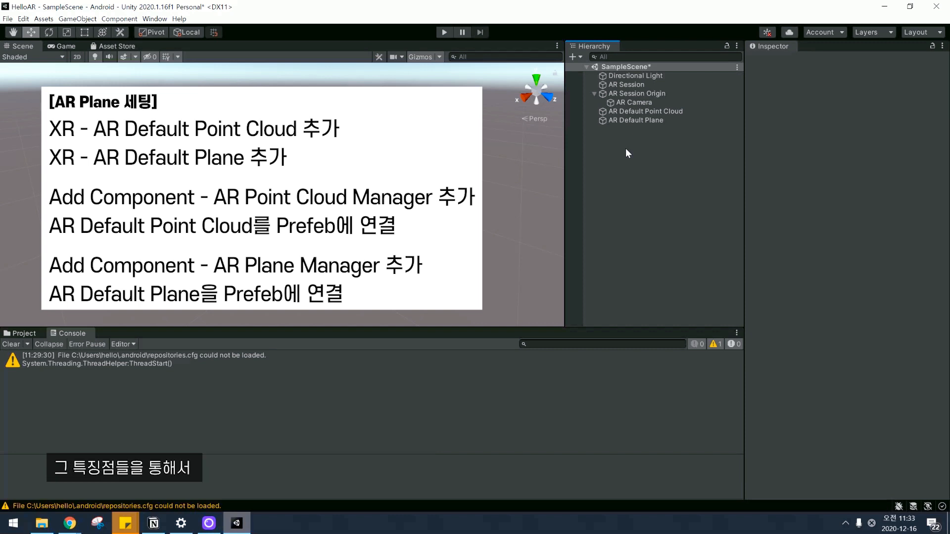
click(658, 111)
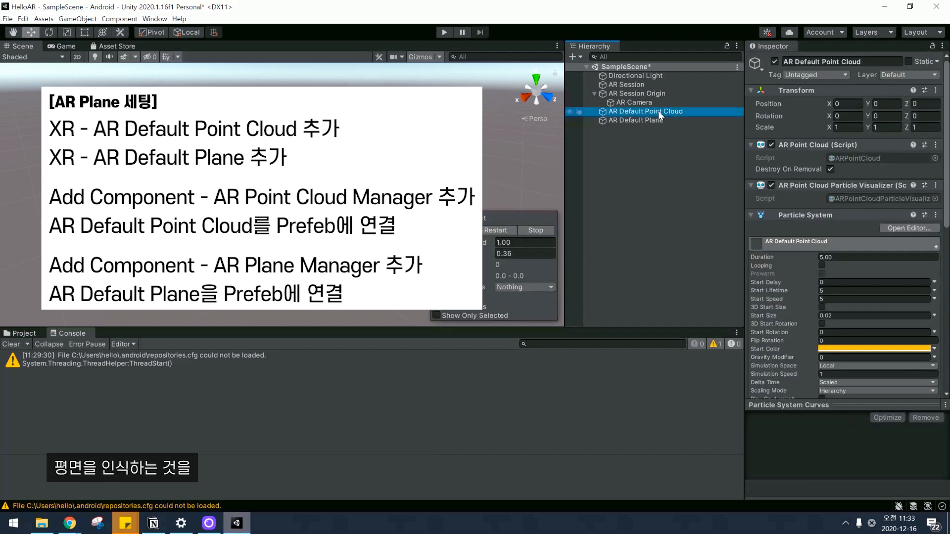
click(651, 120)
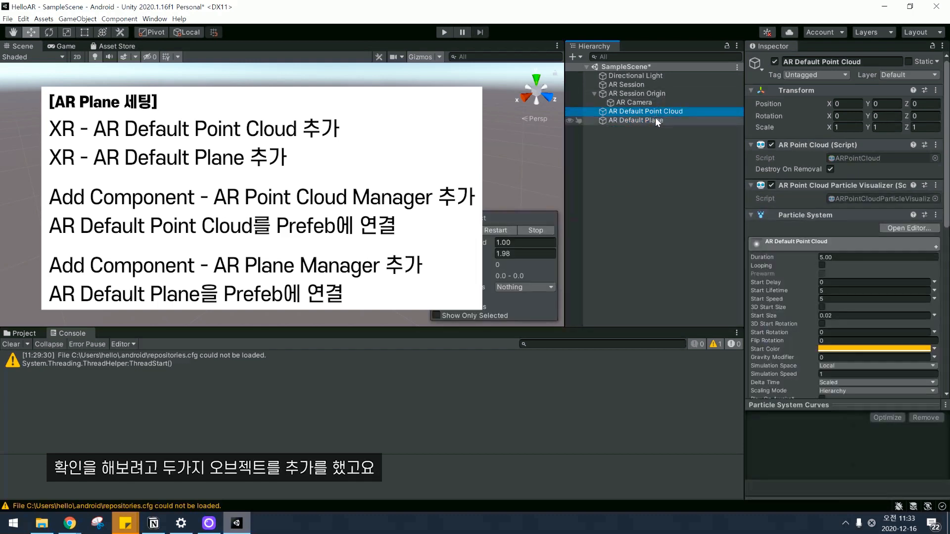
click(656, 113)
click(655, 119)
Add an AR Point Cloud Manager component to AR Session Origin and assign AR Default Point Cloud as its Point Cloud Prefab
click(658, 93)
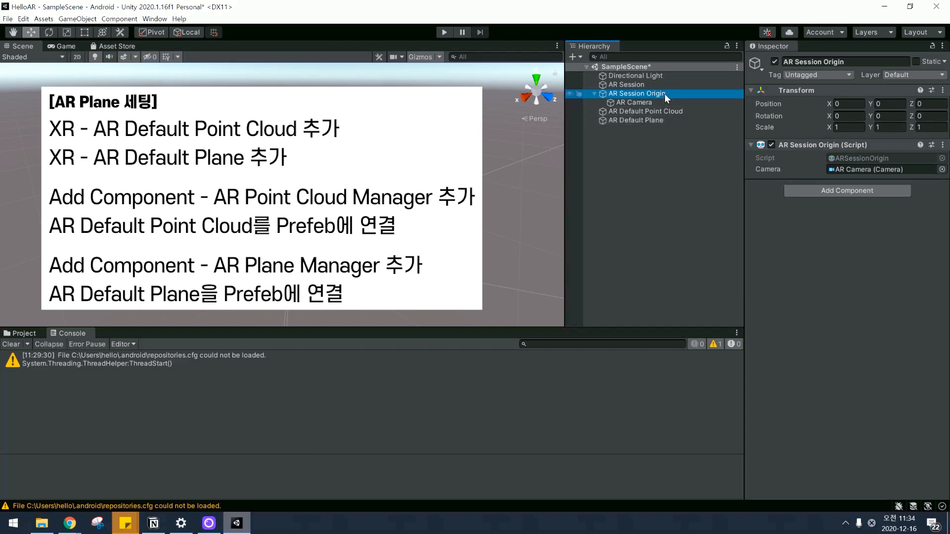
click(813, 208)
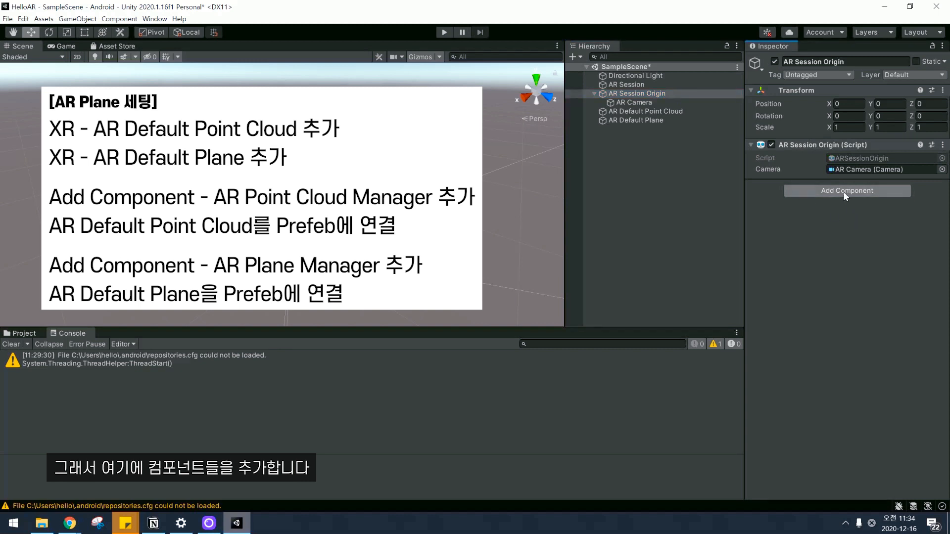
click(843, 192)
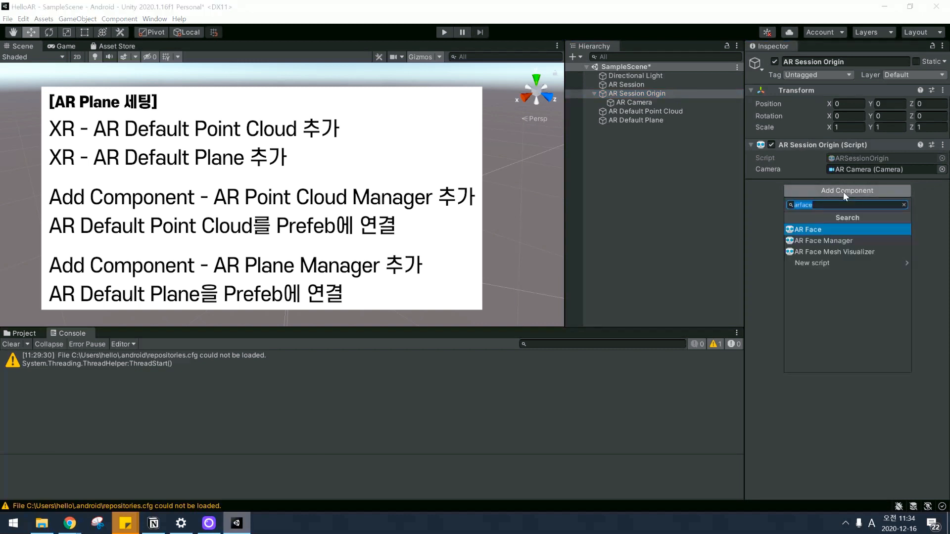
text(ar point cloud)
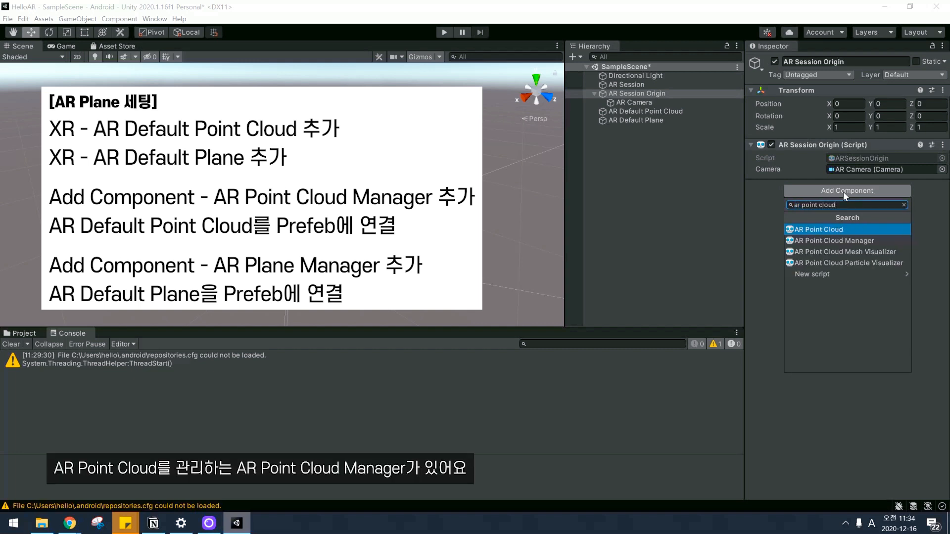
click(839, 240)
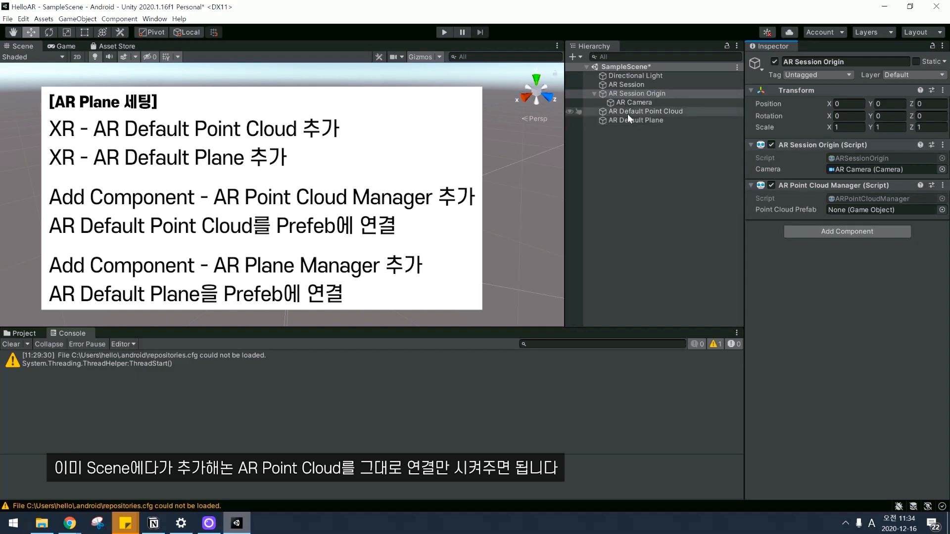
drag(649, 112, 864, 212)
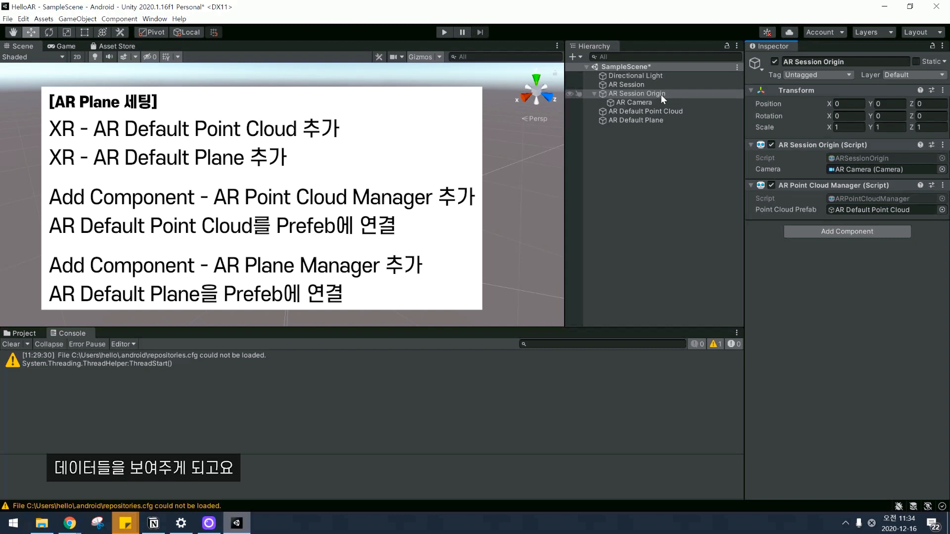
Add an AR Plane Manager component to AR Session Origin and assign AR Default Plane as its Plane Prefab
click(843, 230)
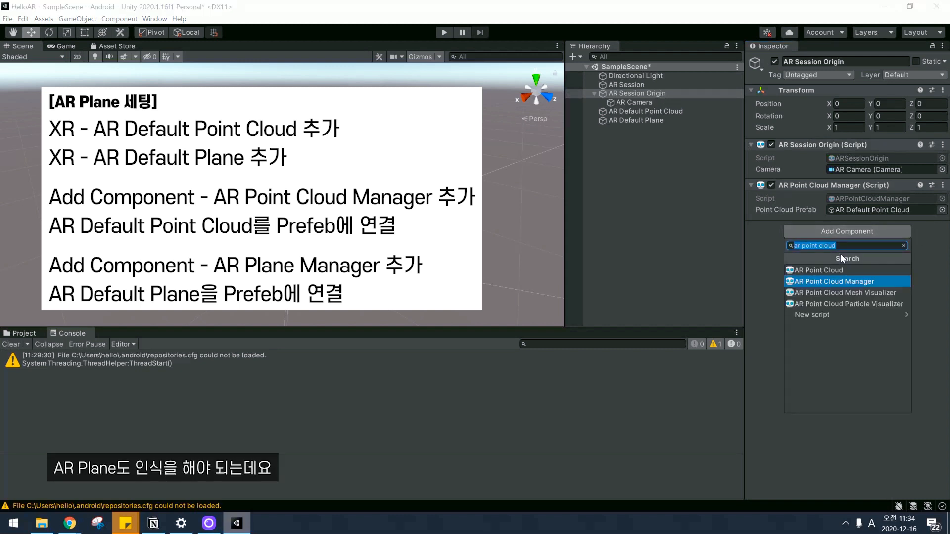
click(843, 246)
key(ctrl+a)
text(ar plane)
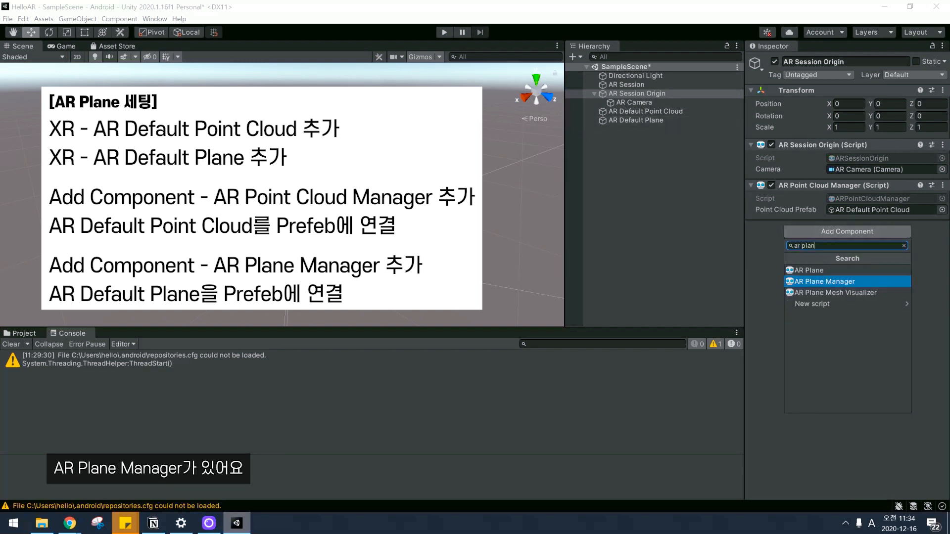
click(833, 282)
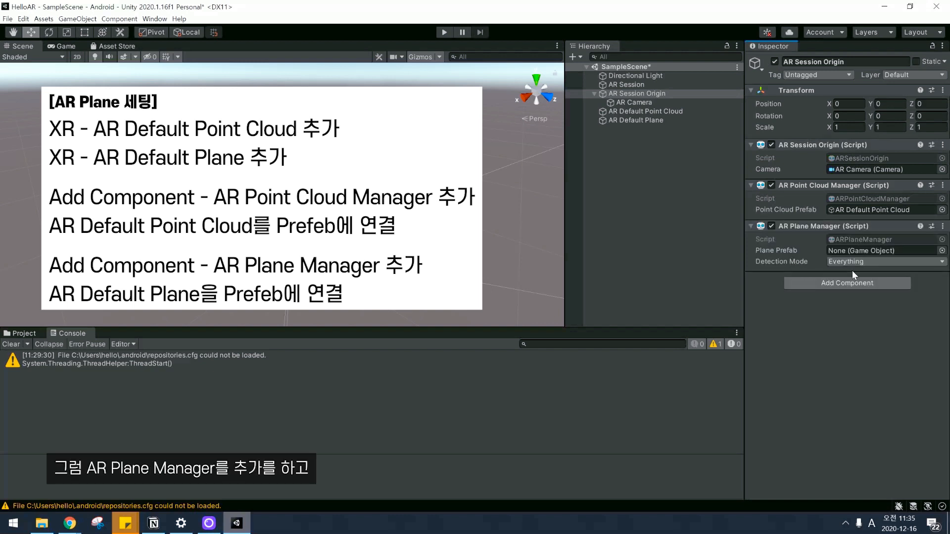
drag(629, 119, 842, 251)
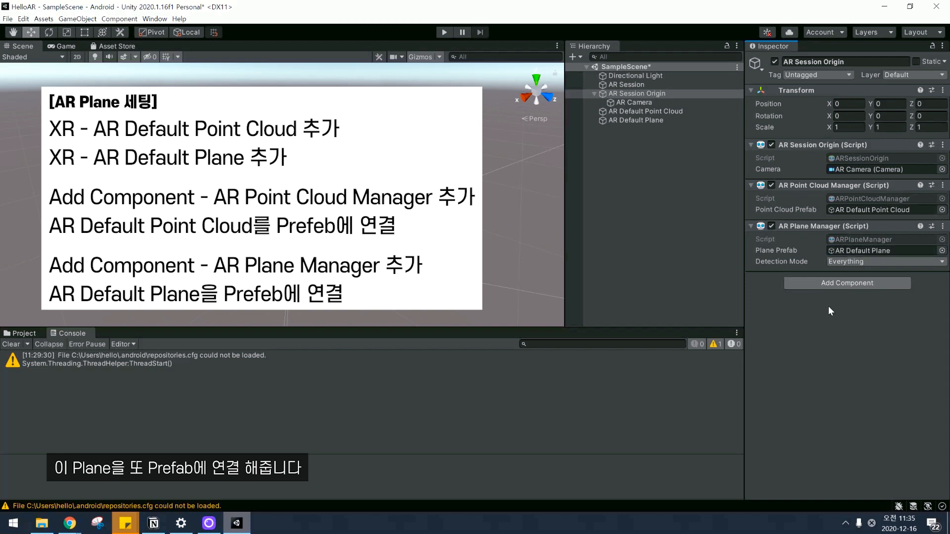
Check the Detection Mode options of the AR Plane Manager, then deselect AR Session Origin
click(855, 261)
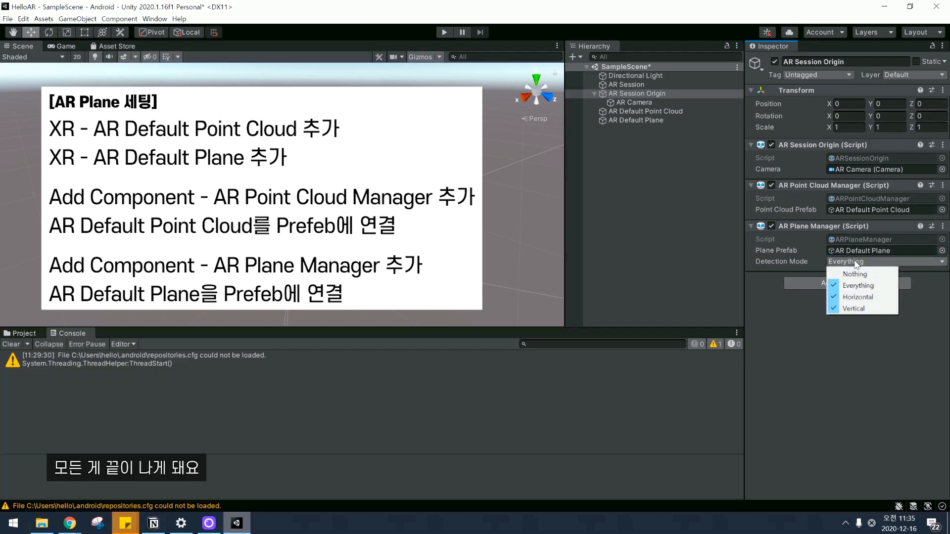
click(934, 298)
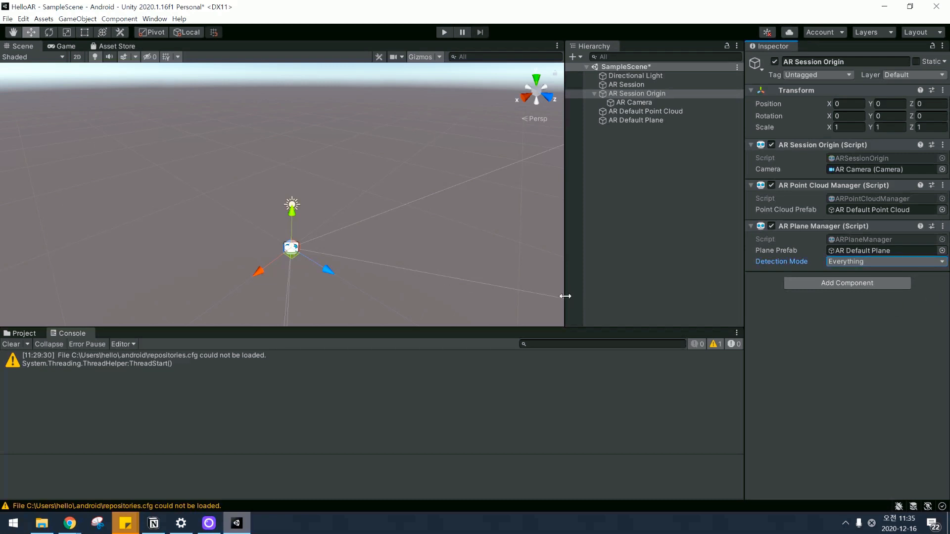
click(662, 286)
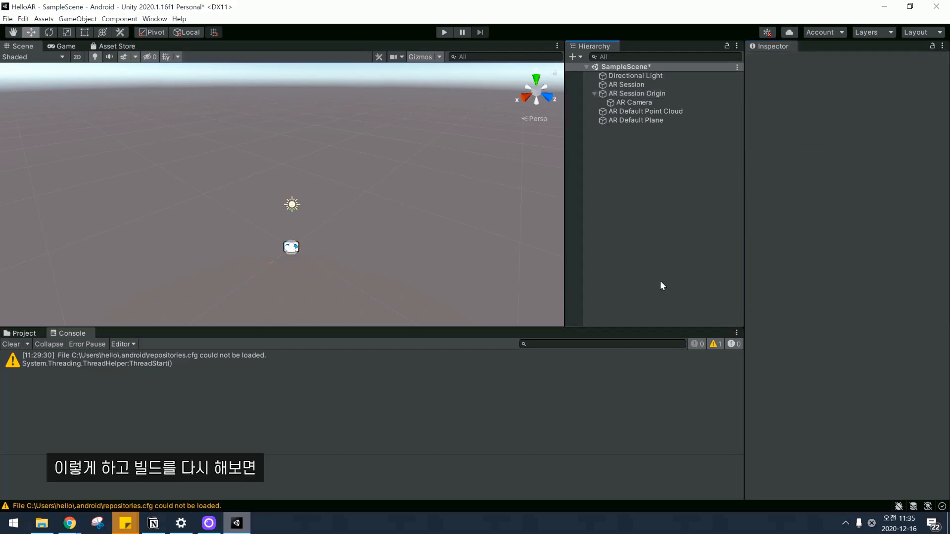
Open the Build Settings and add the open SampleScene to the scenes in the build
click(7, 18)
click(30, 120)
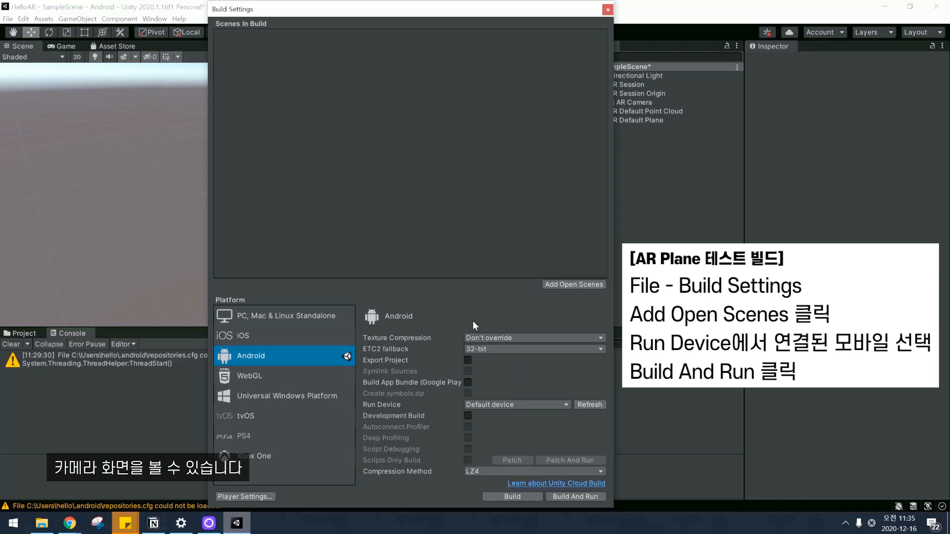
drag(281, 1, 167, 49)
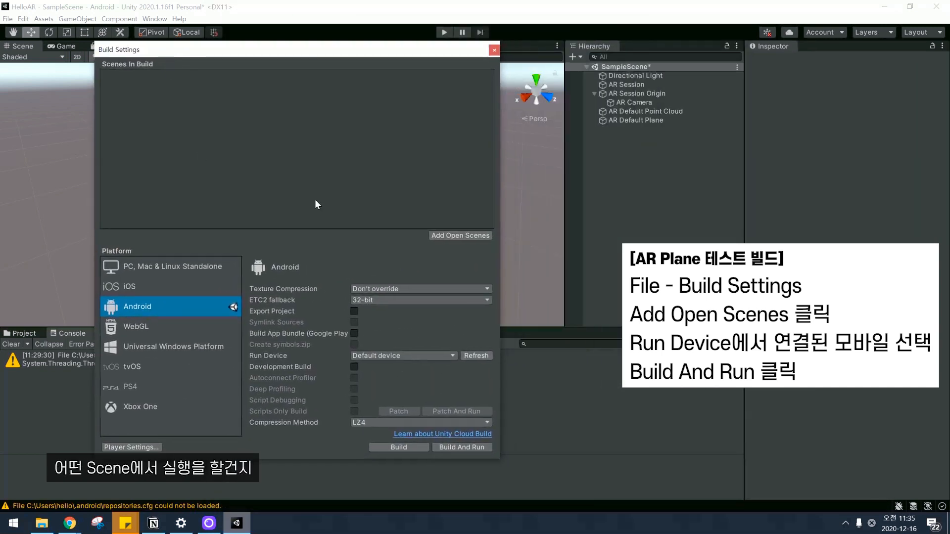
click(465, 235)
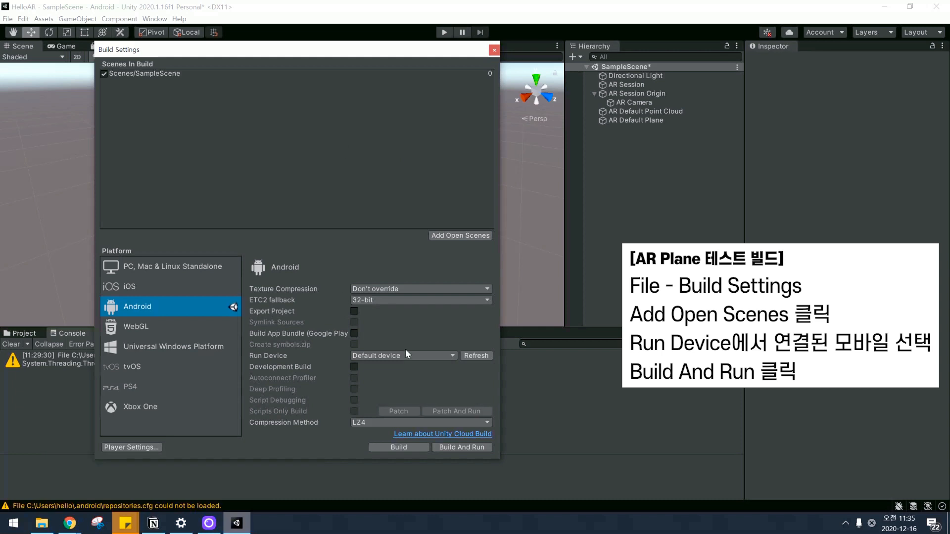
Set the run device to the connected Samsung SM N960N and build and run the app as helloAR
click(435, 356)
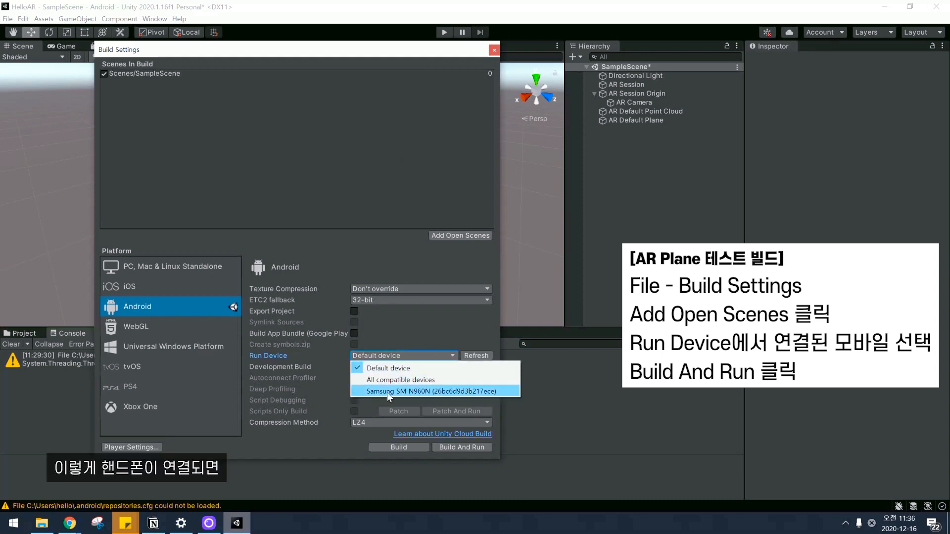
click(422, 391)
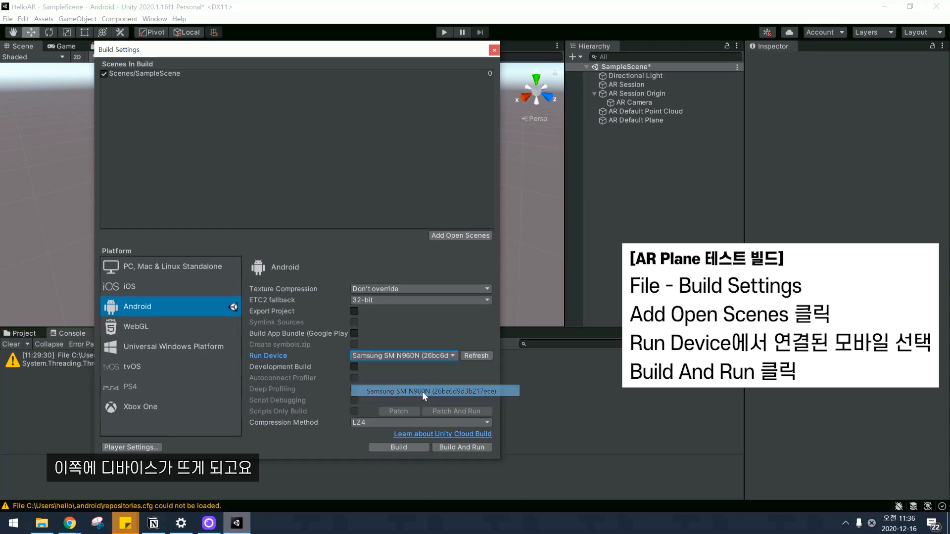
click(443, 447)
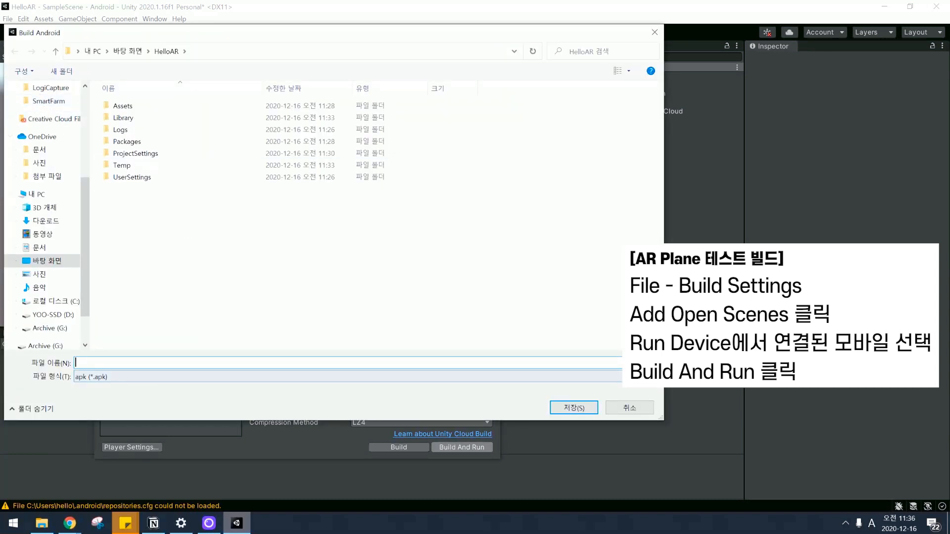
text(helloAR)
key(Return)
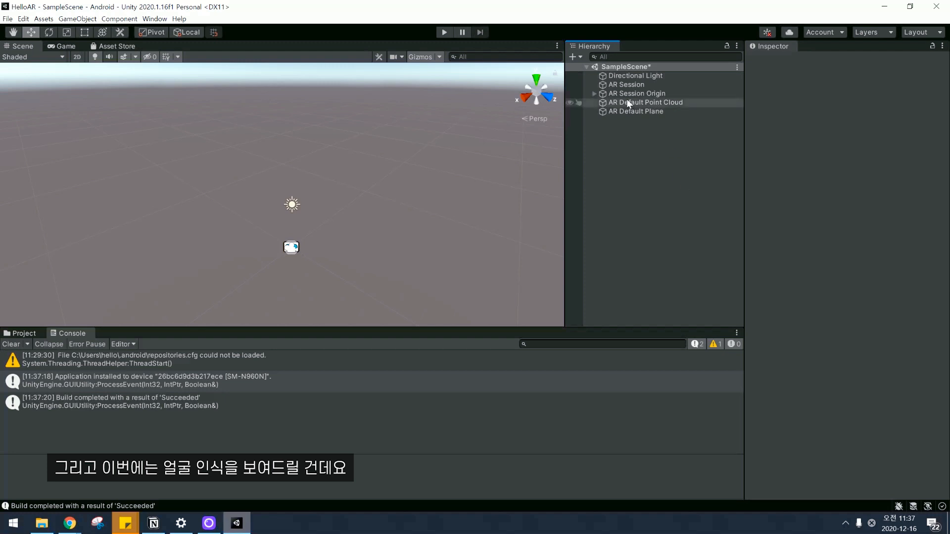
Expand AR Session Origin in the hierarchy and add an XR AR Default Face object to SampleScene
click(594, 94)
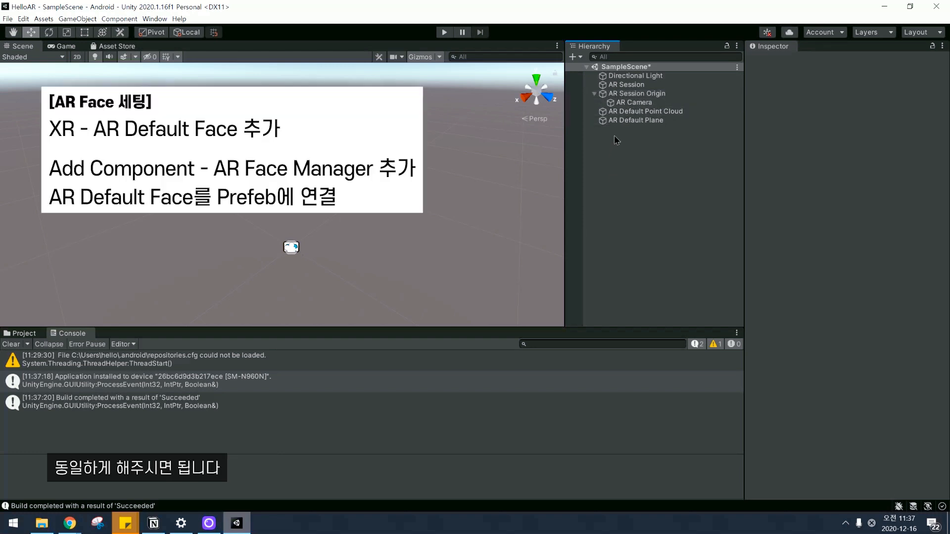
right_click(614, 137)
mouse_move(681, 337)
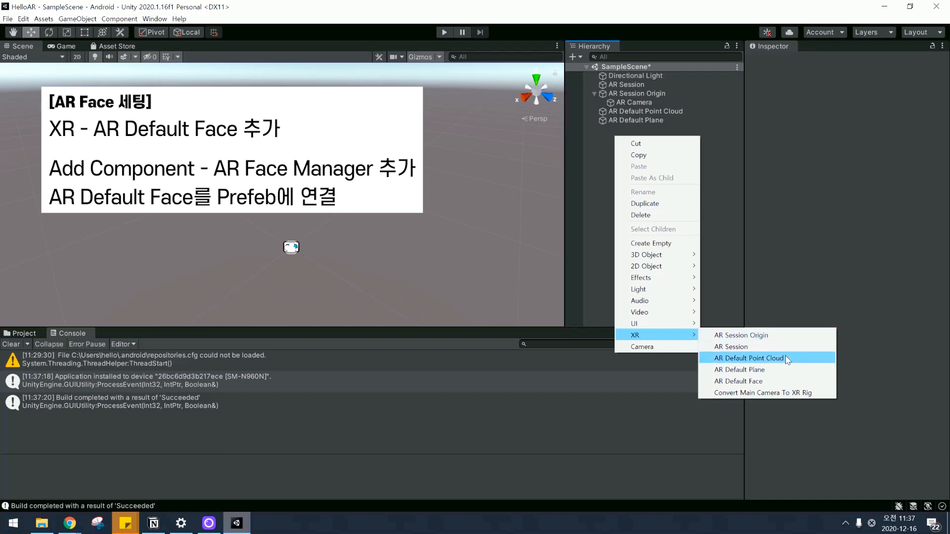
click(755, 382)
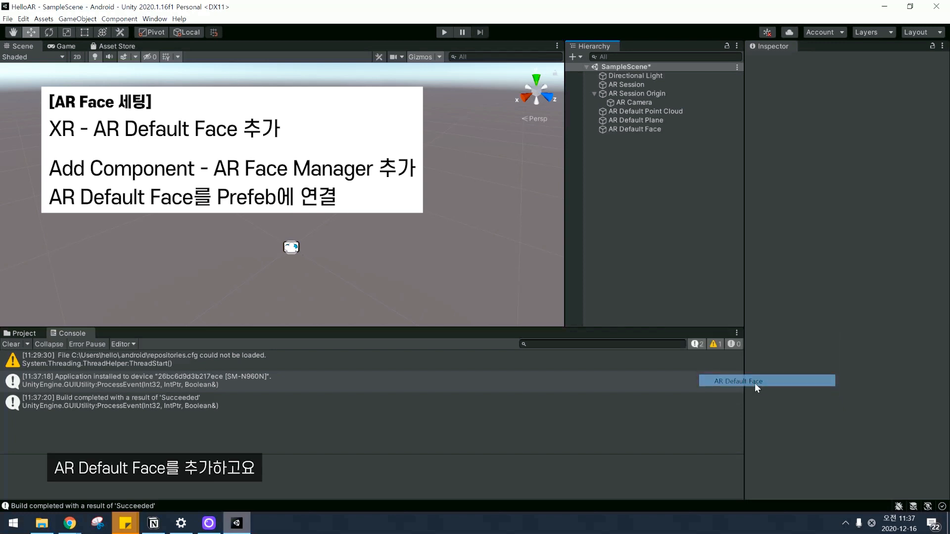
Add an AR Face Manager component to AR Session Origin and assign AR Default Face as its Face Prefab
click(628, 93)
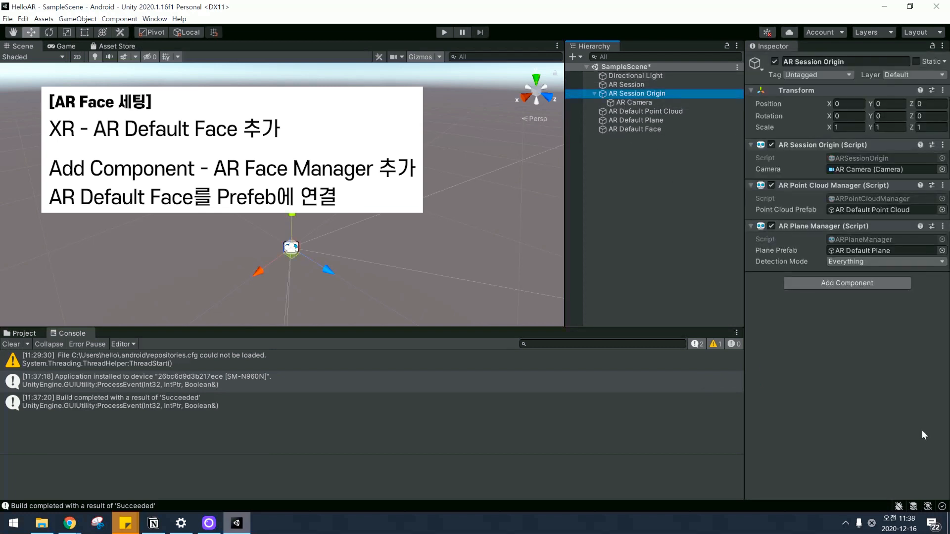
click(829, 284)
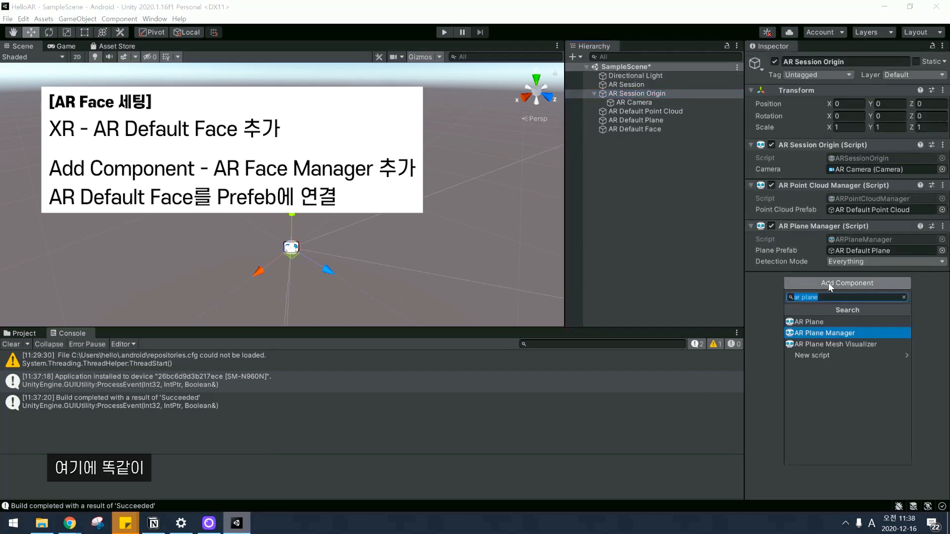
text(ar face)
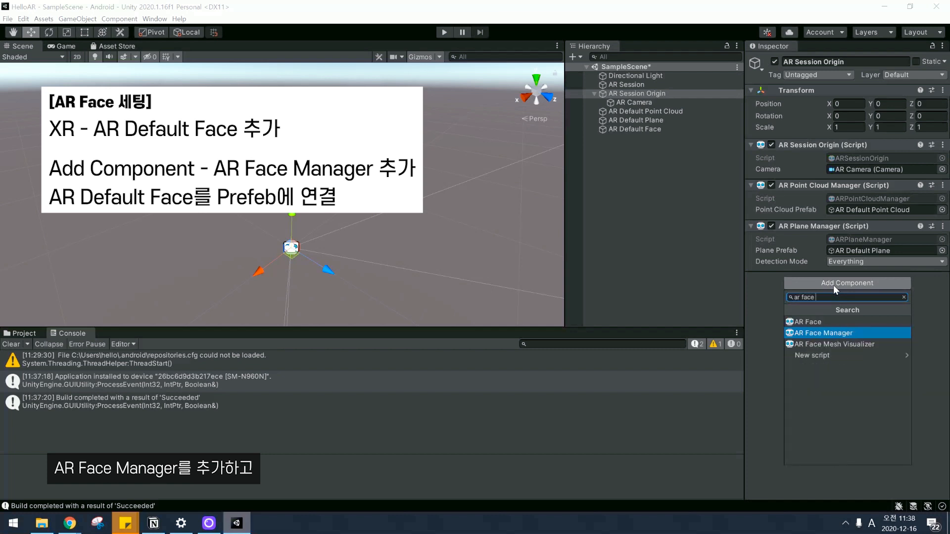
click(838, 334)
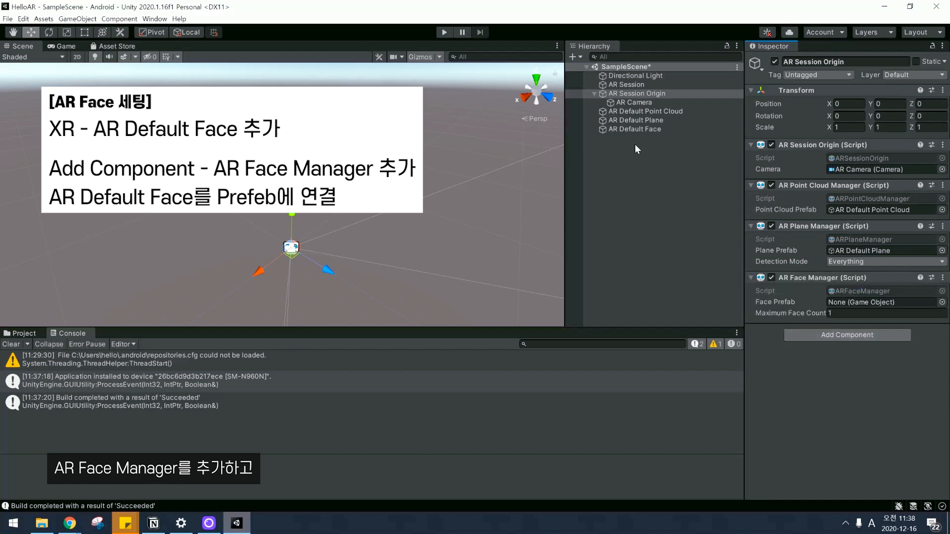
drag(643, 130, 847, 303)
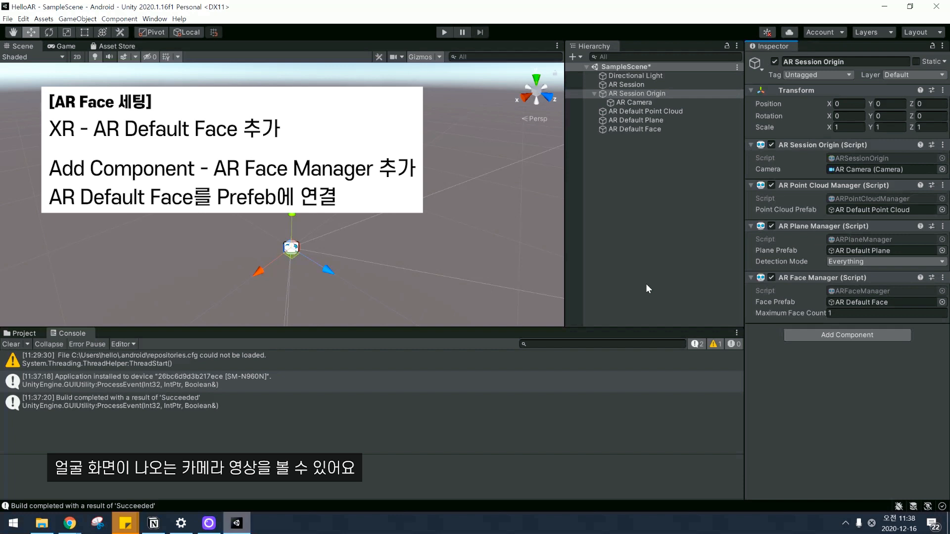
Examine the Maximum Face Count setting of the AR Face Manager
click(797, 313)
drag(798, 312, 818, 320)
click(852, 395)
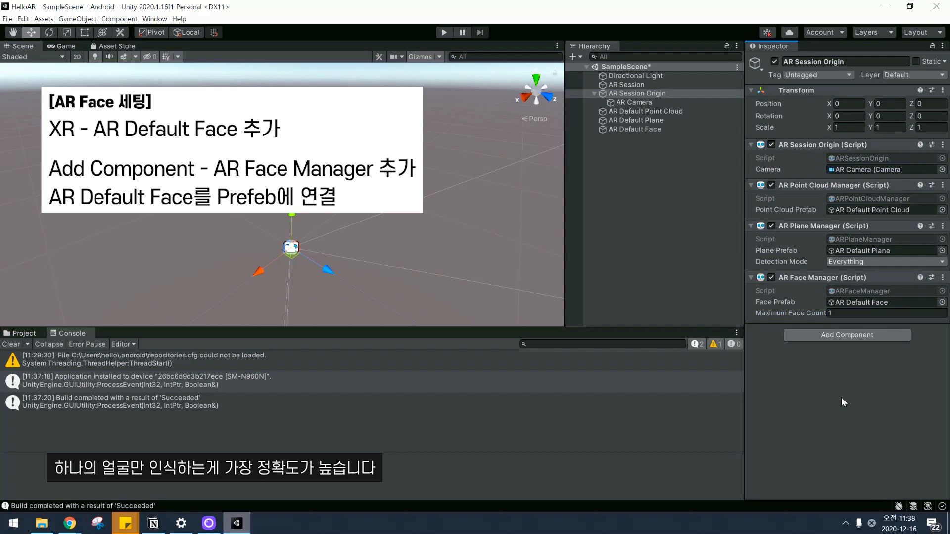
Build and run the Android app again with face tracking, overwriting the existing helloAR.apk
click(658, 257)
click(7, 19)
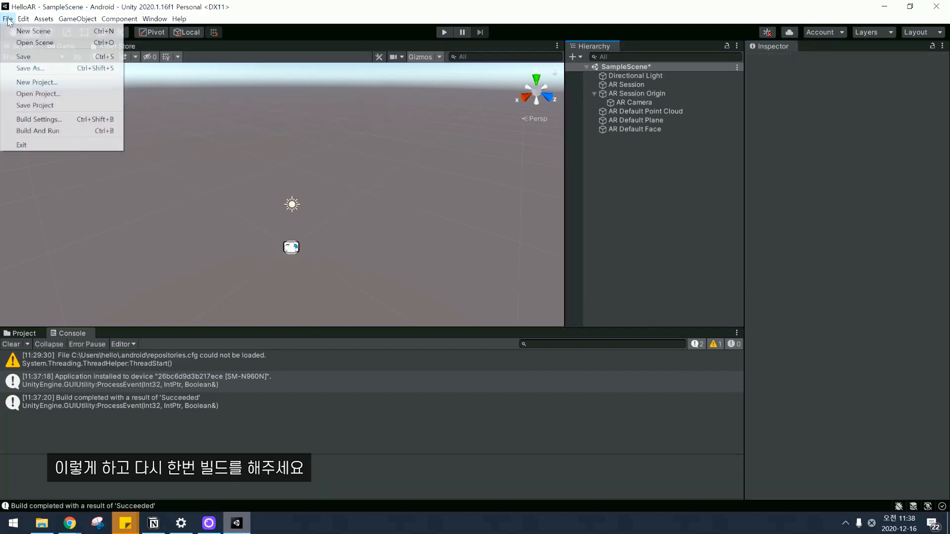
click(57, 122)
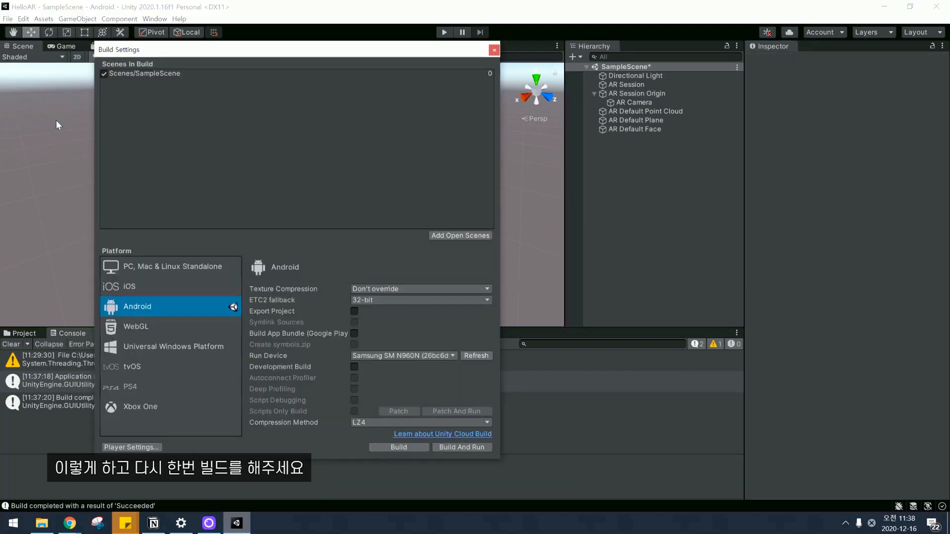
click(466, 447)
click(554, 408)
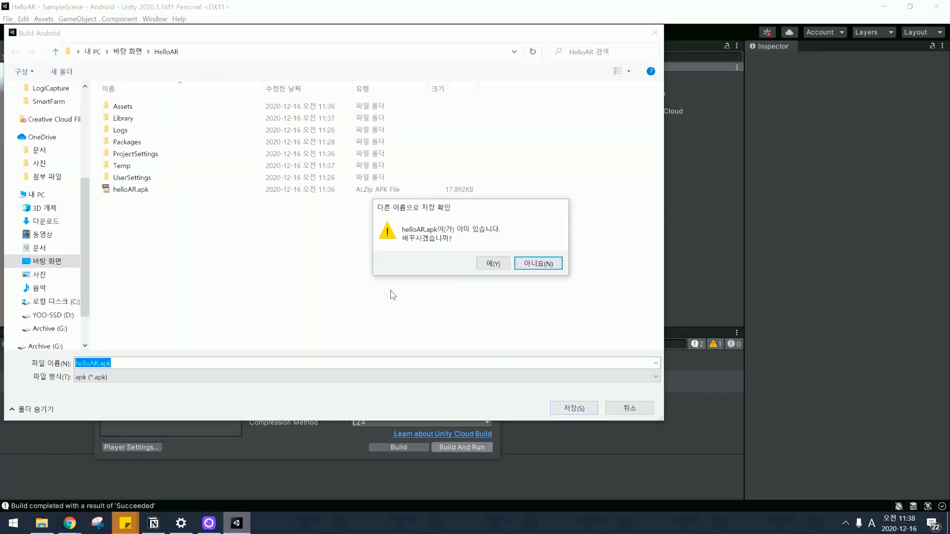
click(503, 266)
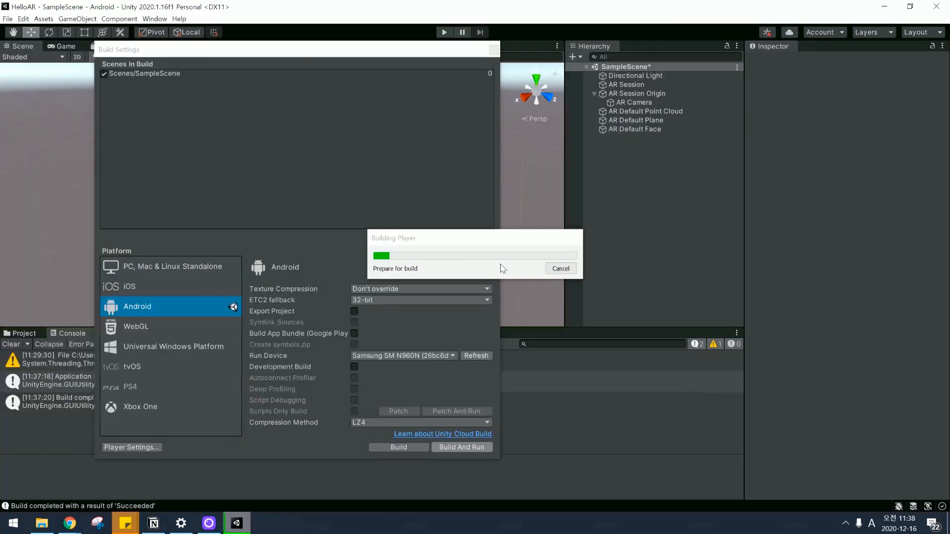